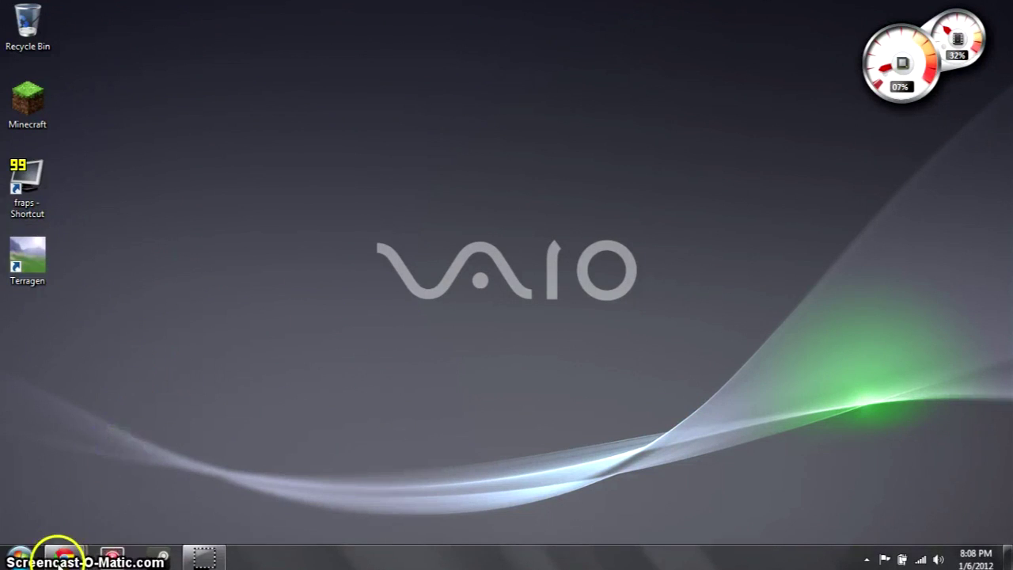
- Look over the Terragen Classic web page, then hide the browser to reveal the desktop
mouse_move(66, 560)
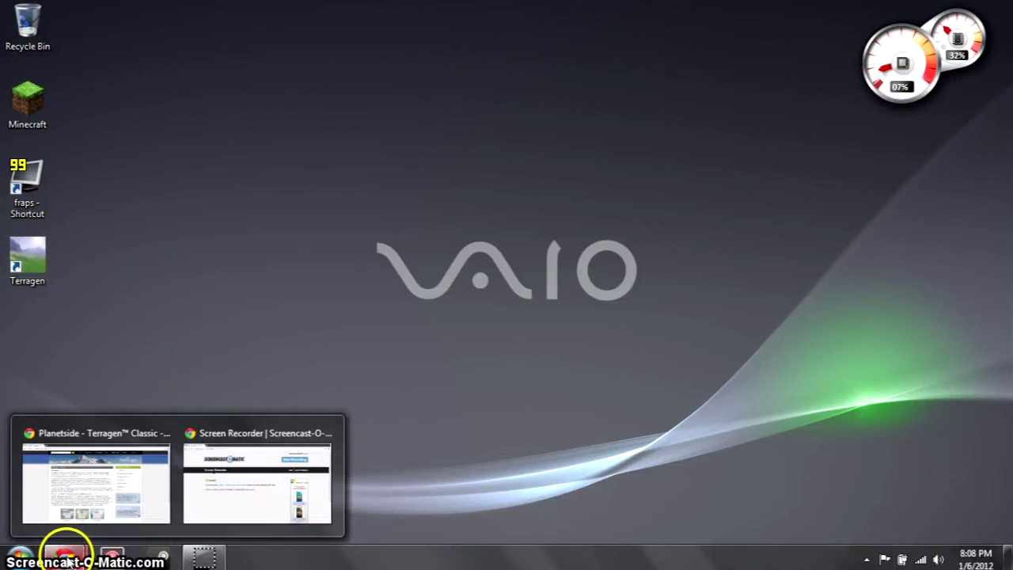
click(109, 448)
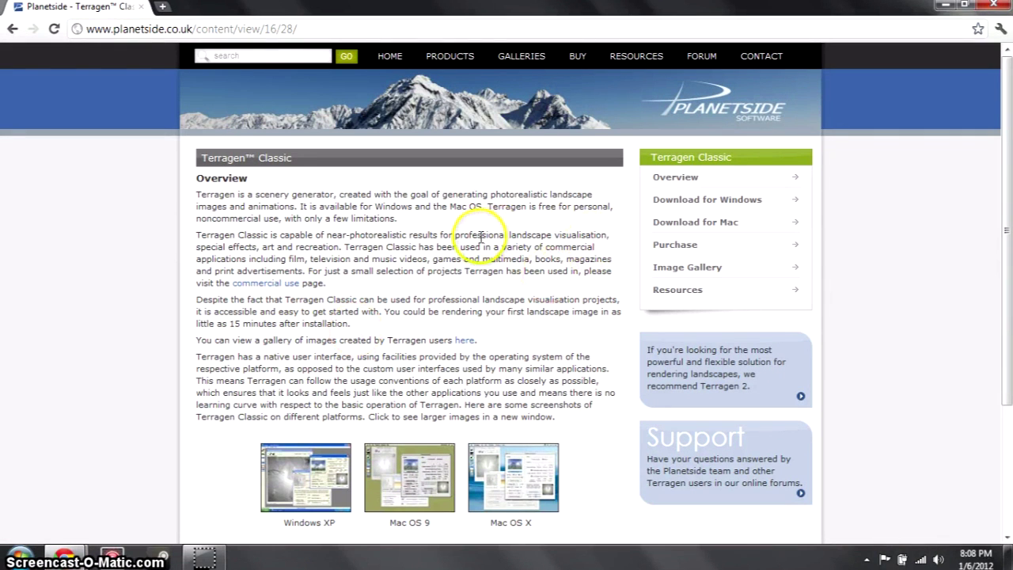
scroll(434, 248, down, 1)
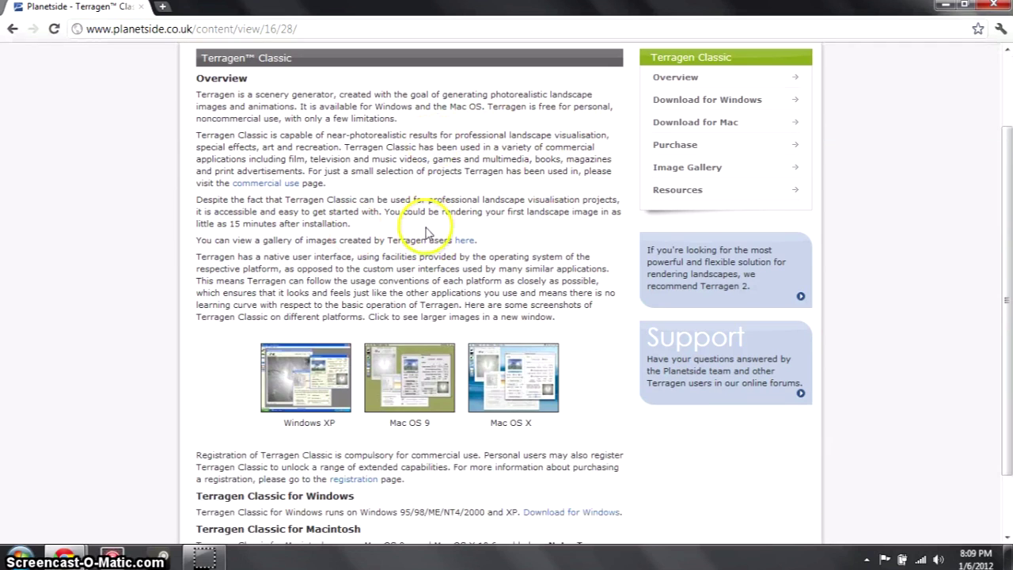
scroll(427, 238, down, 1)
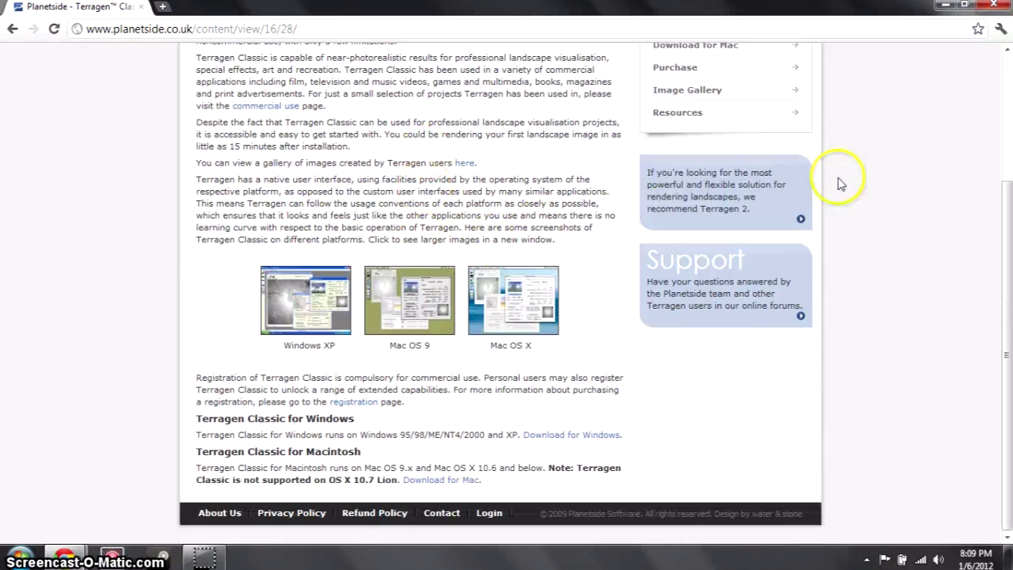
click(947, 5)
drag(468, 150, 187, 333)
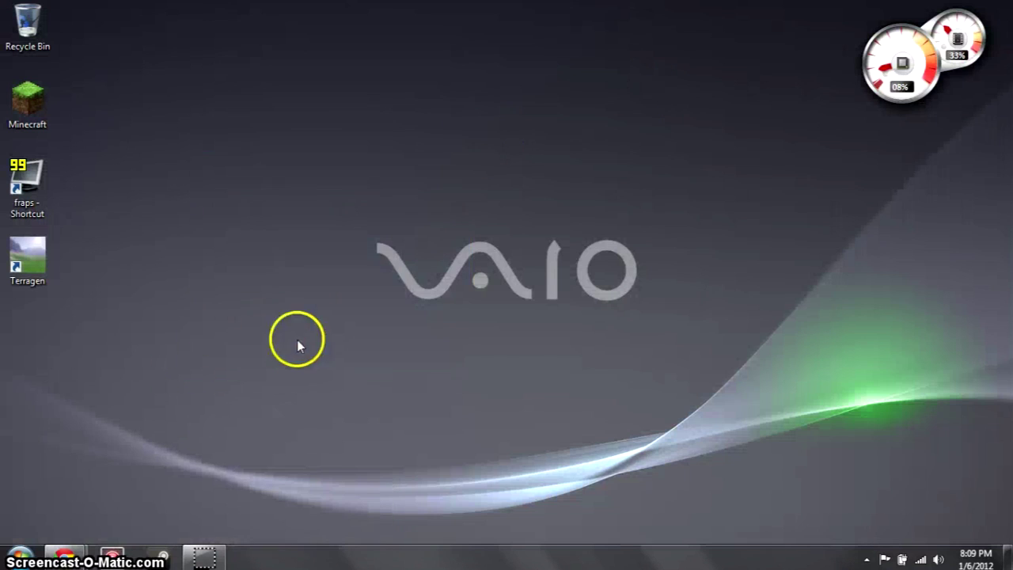
- Launch Terragen and place the Landscape window to the right of Rendering Control
double_click(26, 252)
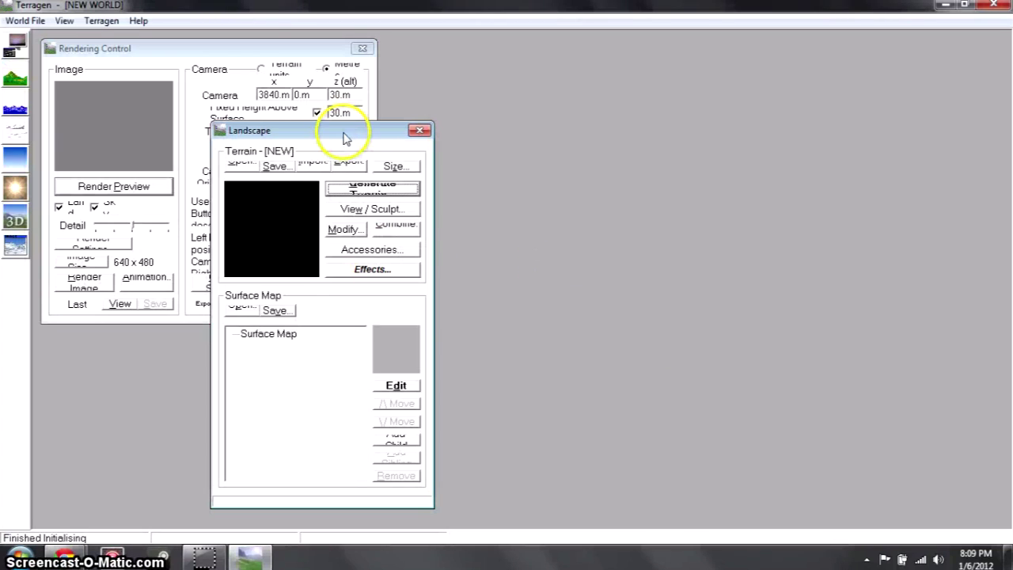
drag(344, 131, 797, 97)
drag(215, 50, 390, 98)
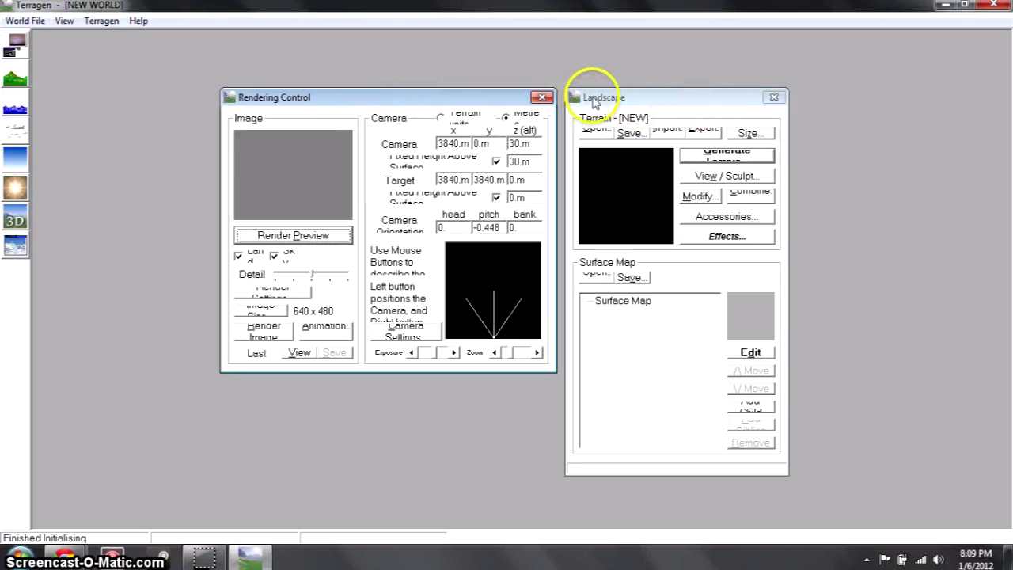
click(653, 117)
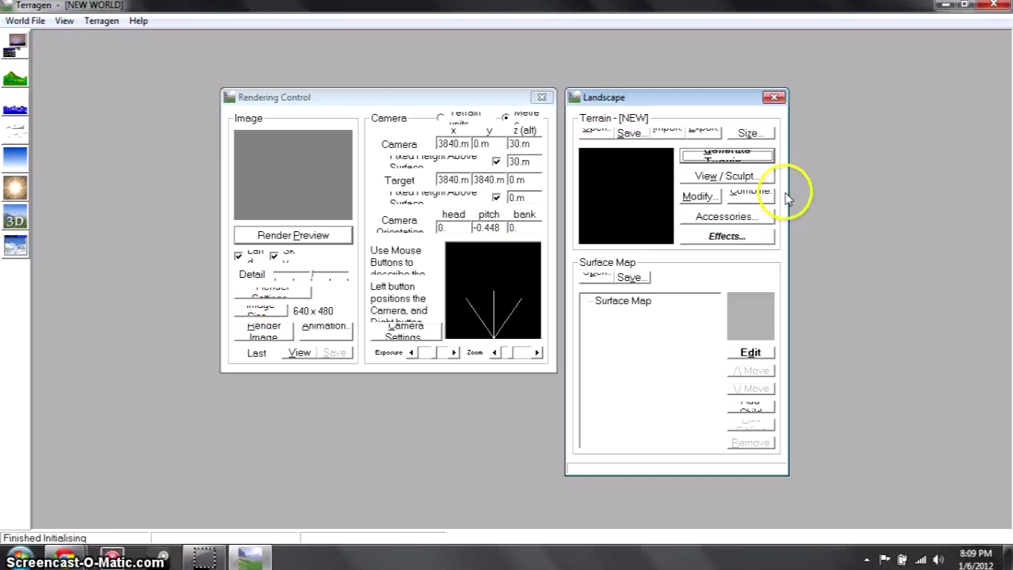
- In Terrain Genesis, set Glaciation to 75 and Canyonism to 38, then generate a terrain
click(726, 157)
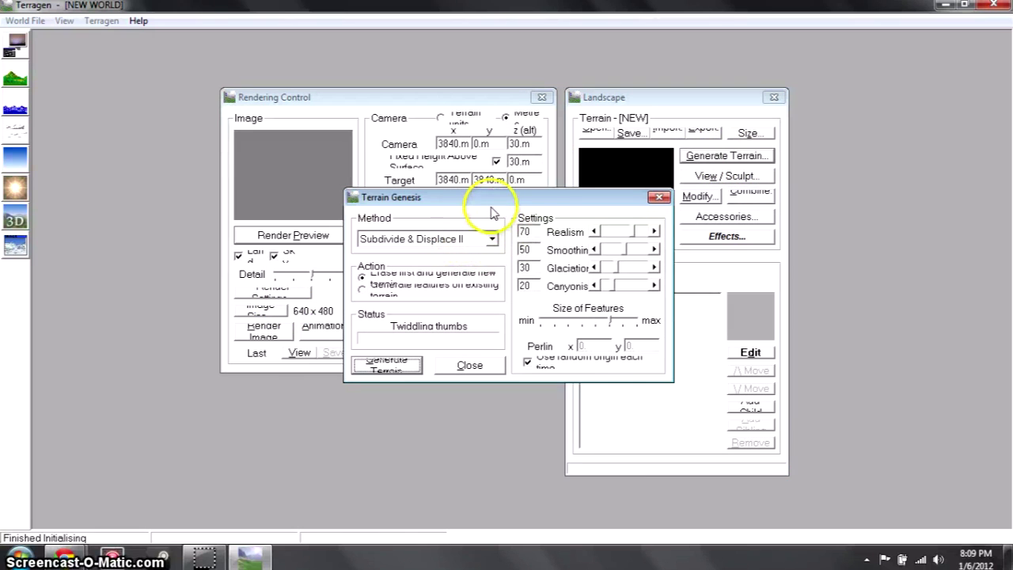
drag(635, 236, 608, 234)
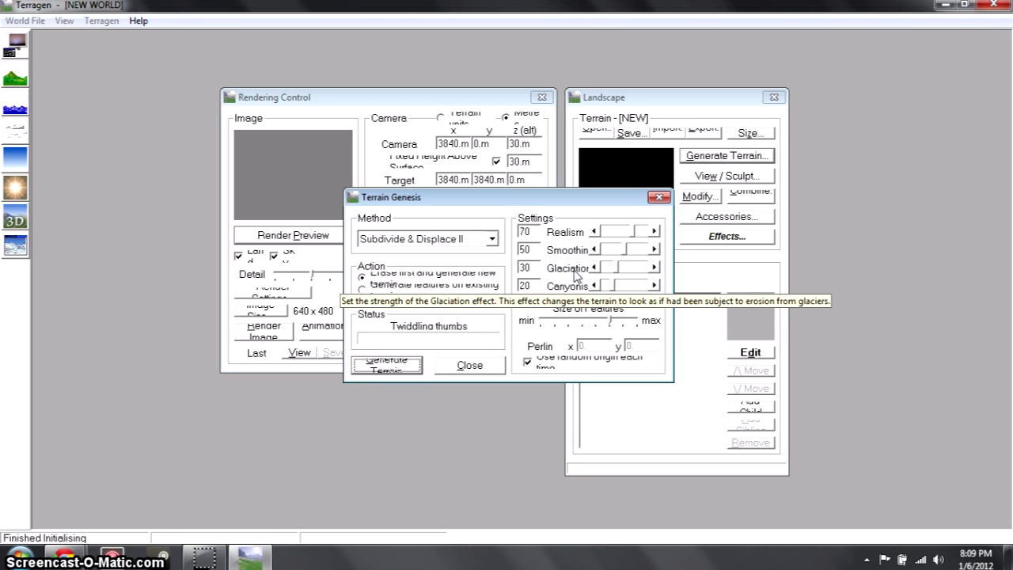
drag(606, 271, 637, 273)
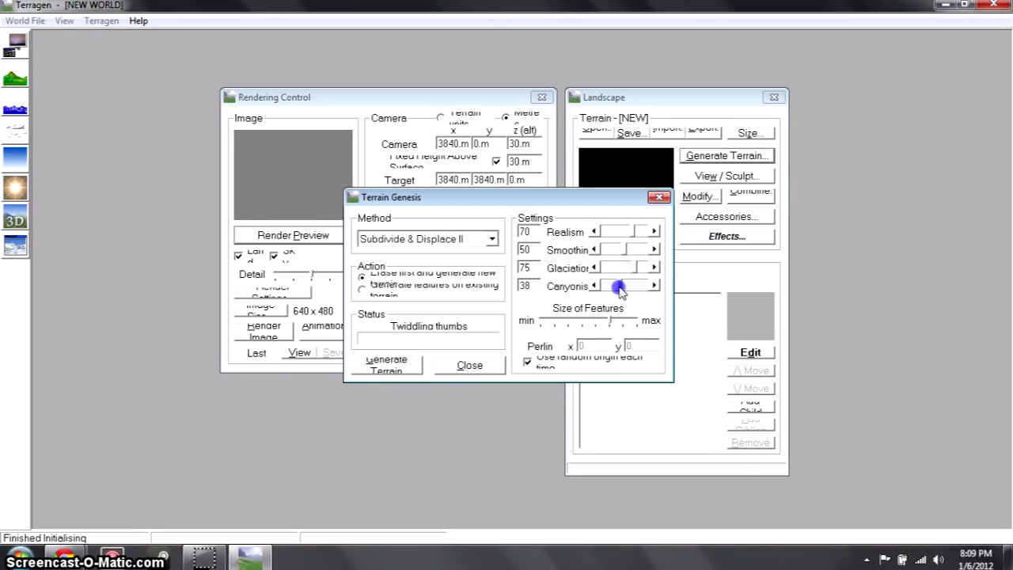
click(386, 364)
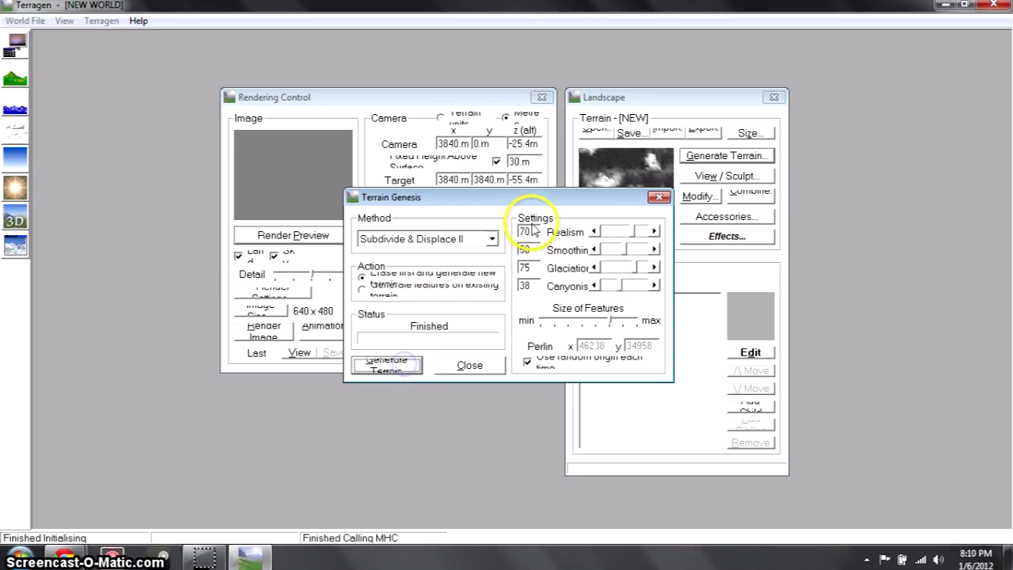
drag(542, 204, 383, 138)
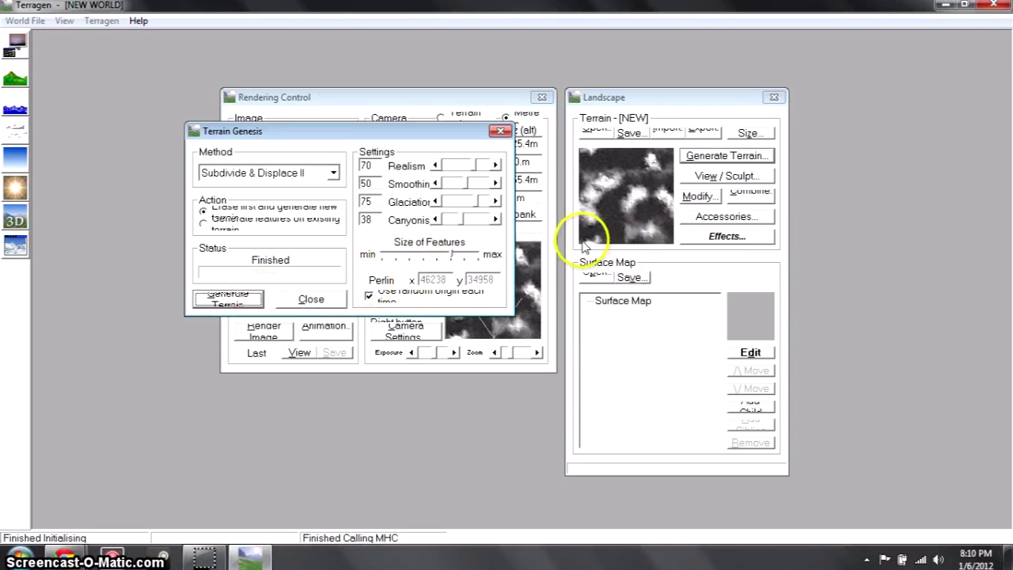
- Regenerate the terrain seven more times with random origins until it looks right
click(230, 301)
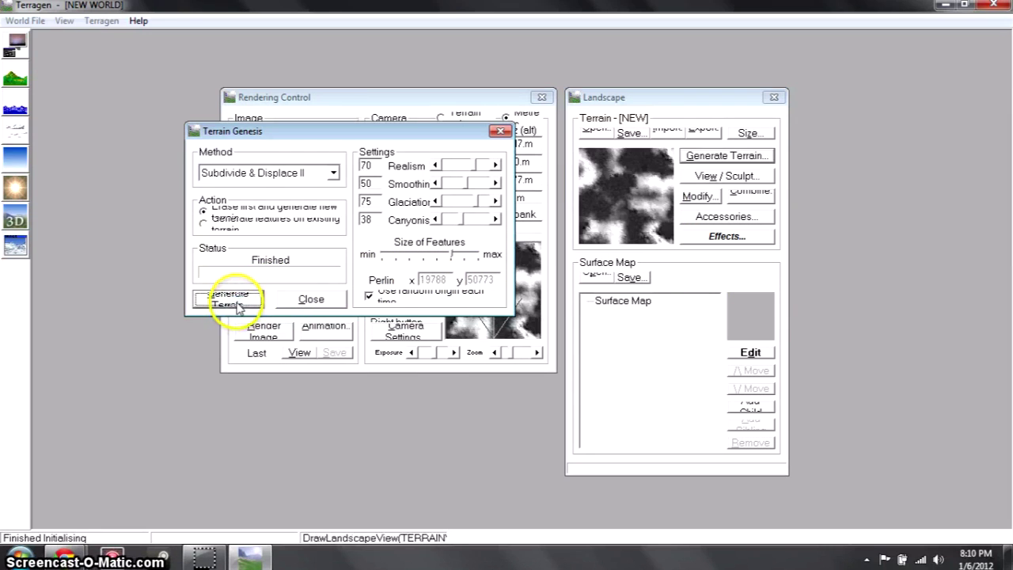
click(237, 305)
click(237, 305)
click(238, 305)
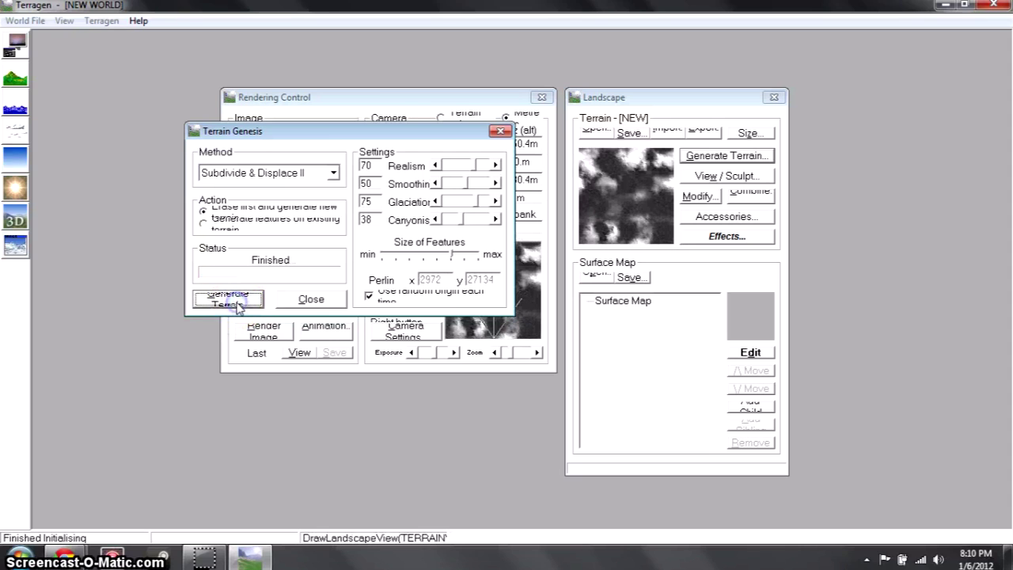
click(236, 302)
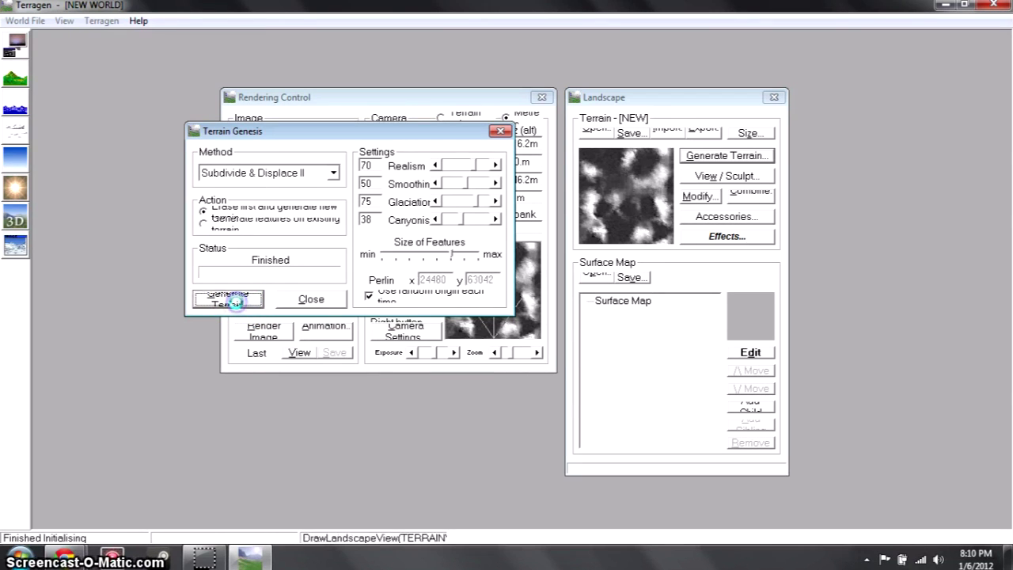
click(238, 306)
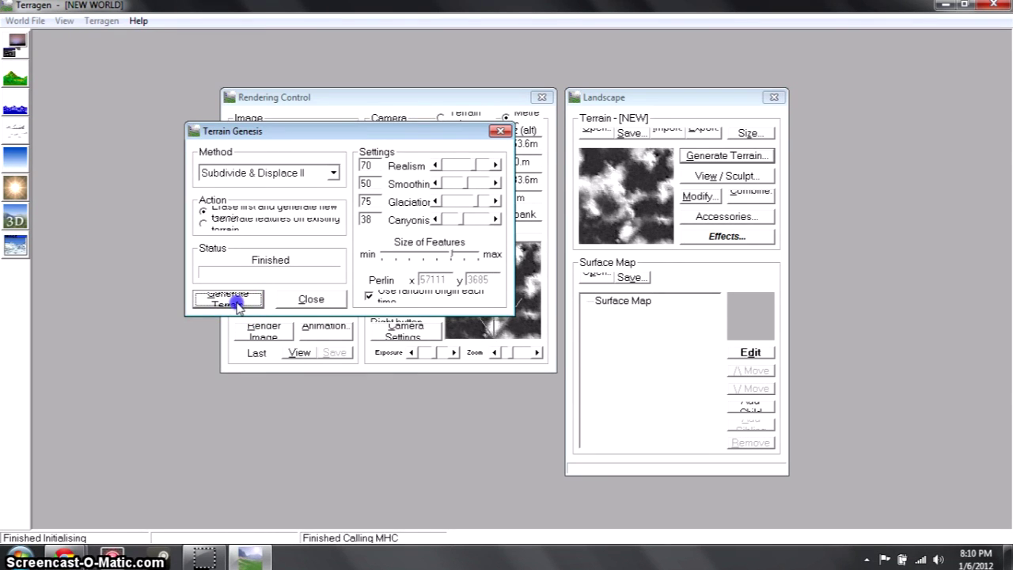
click(237, 306)
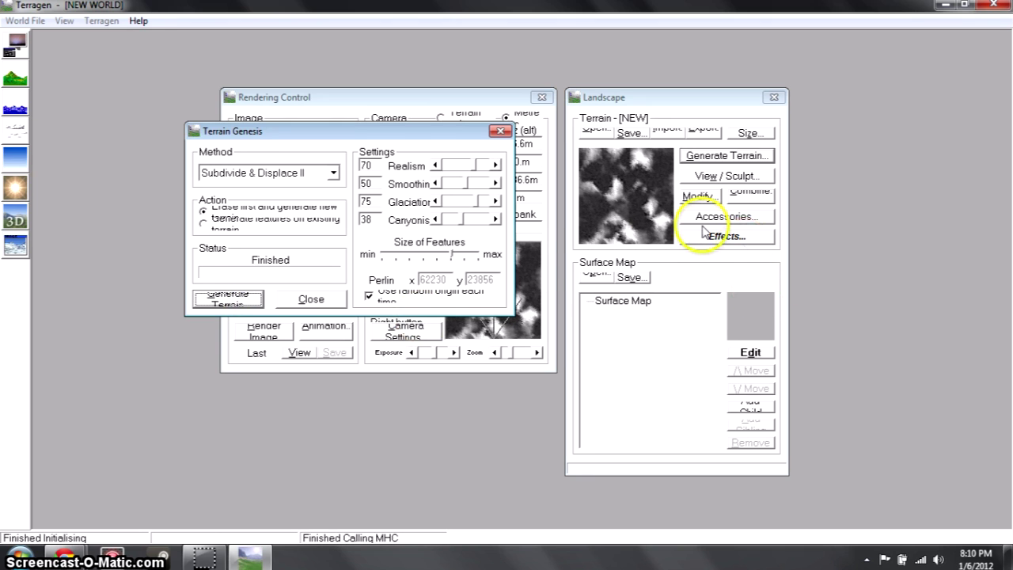
- Move the camera to 5100 m, 2100 m, raise preview detail, and render the mountain preview
click(502, 131)
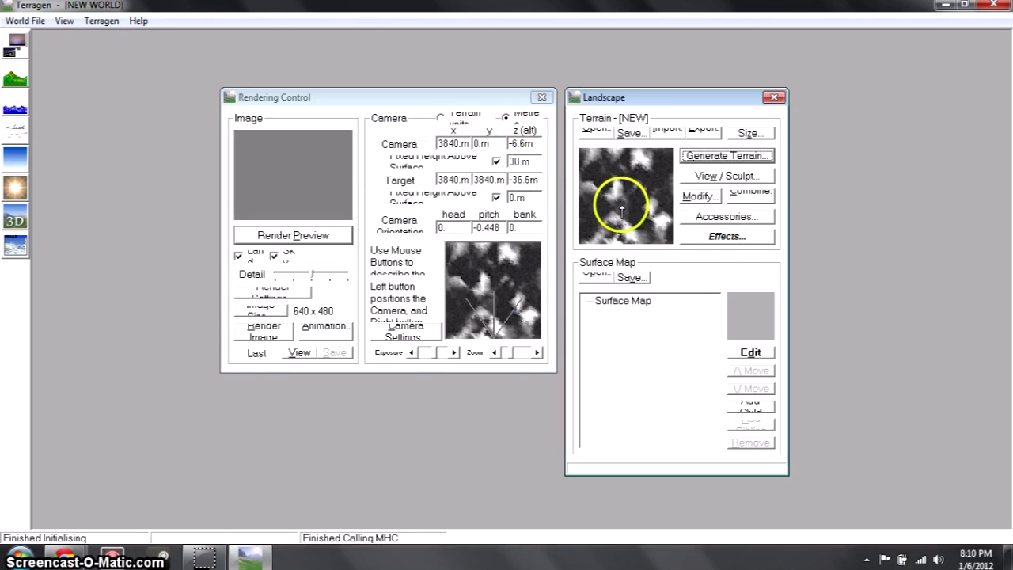
click(317, 236)
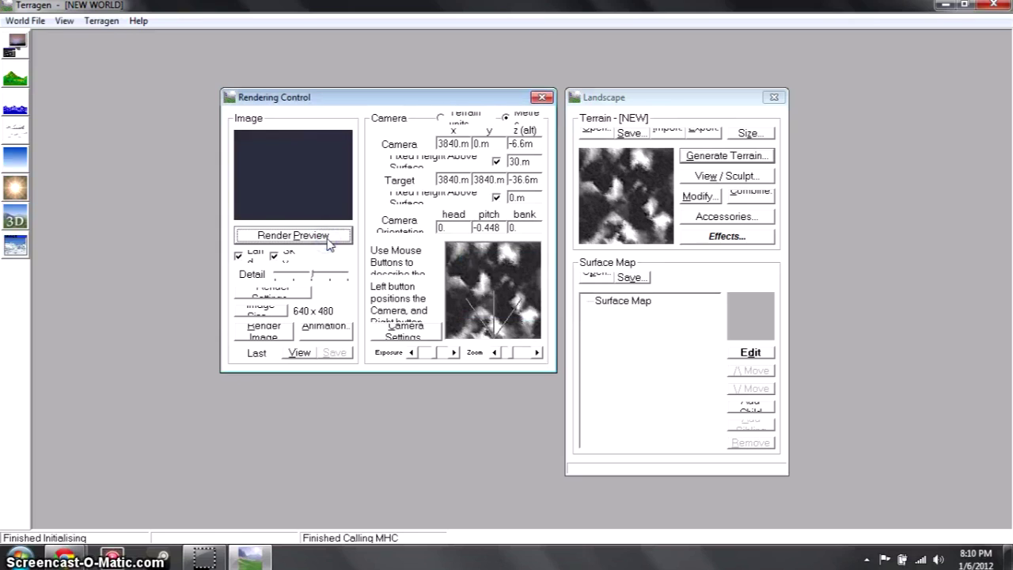
drag(497, 288, 504, 300)
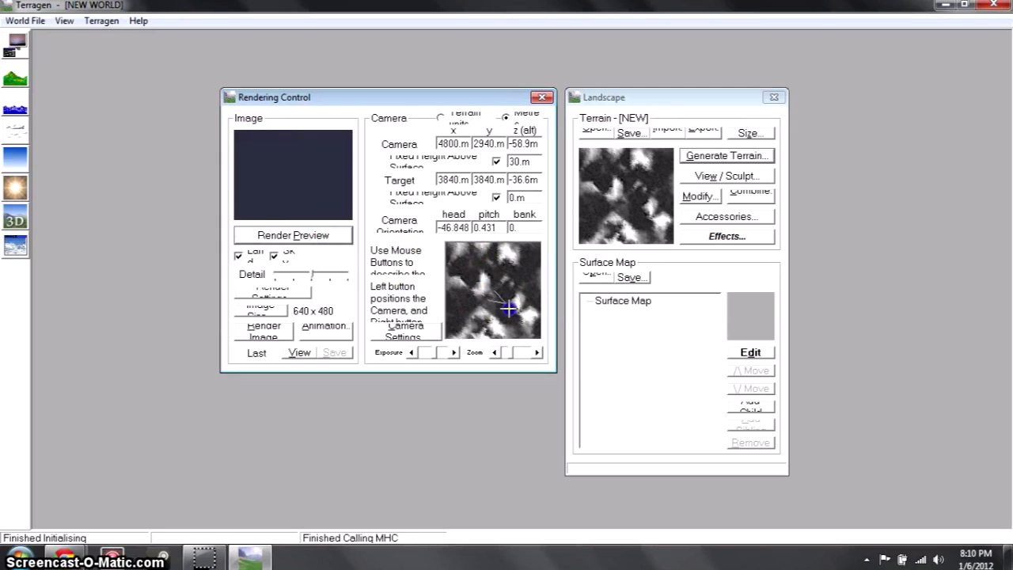
click(332, 238)
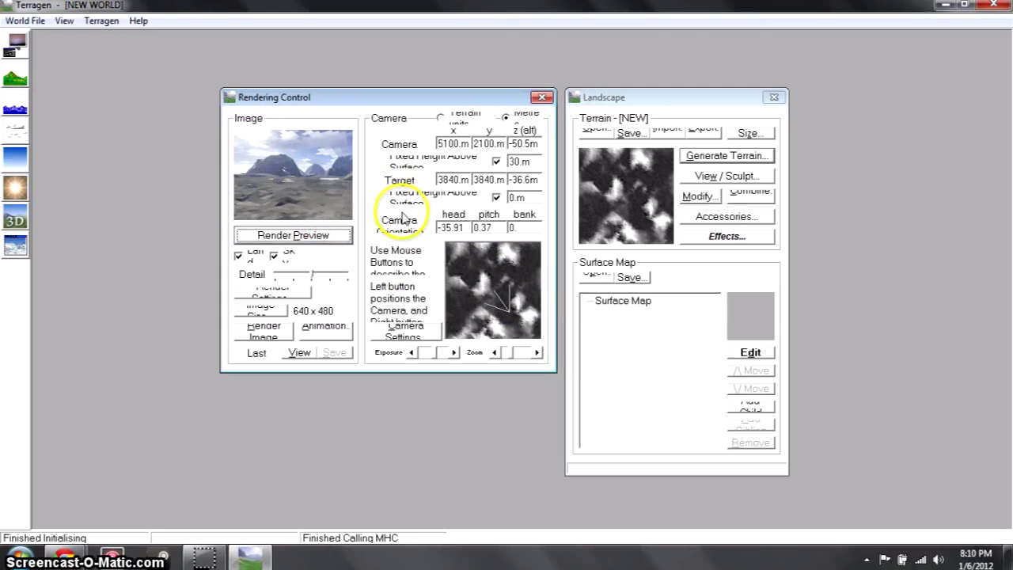
drag(294, 276, 338, 275)
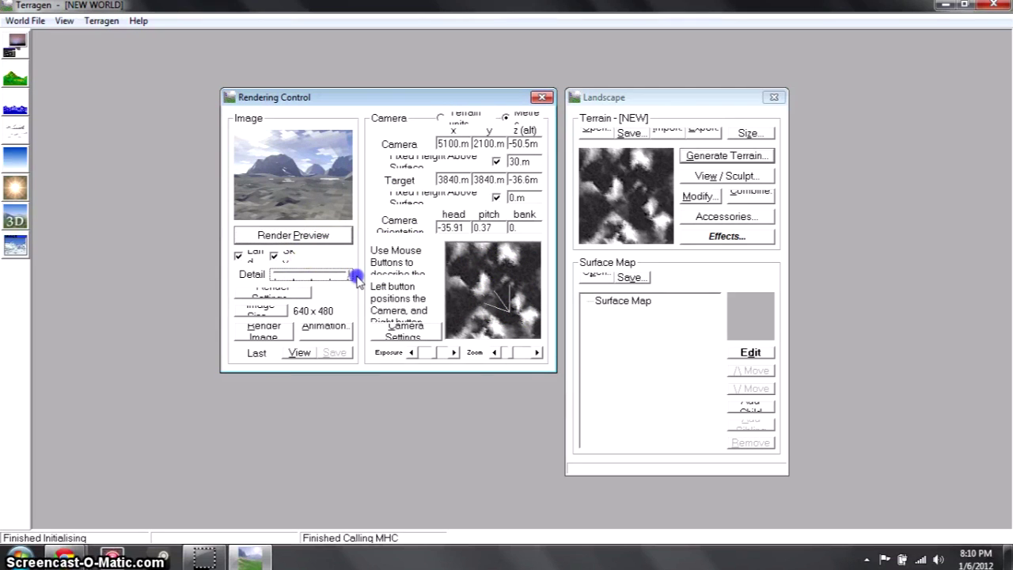
click(336, 236)
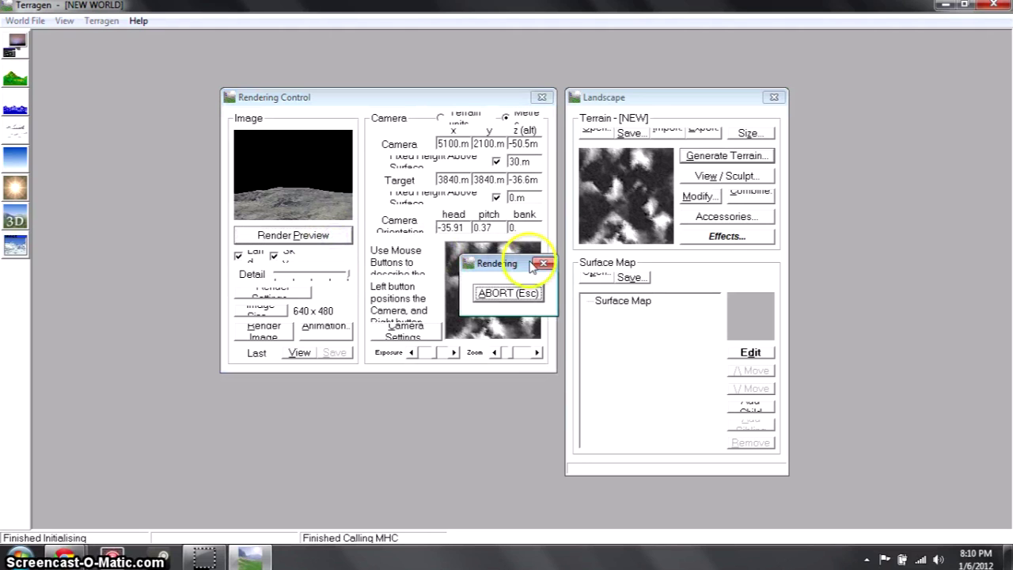
- Open the terrain map beside the camera settings and preview a first trial camera position
click(636, 197)
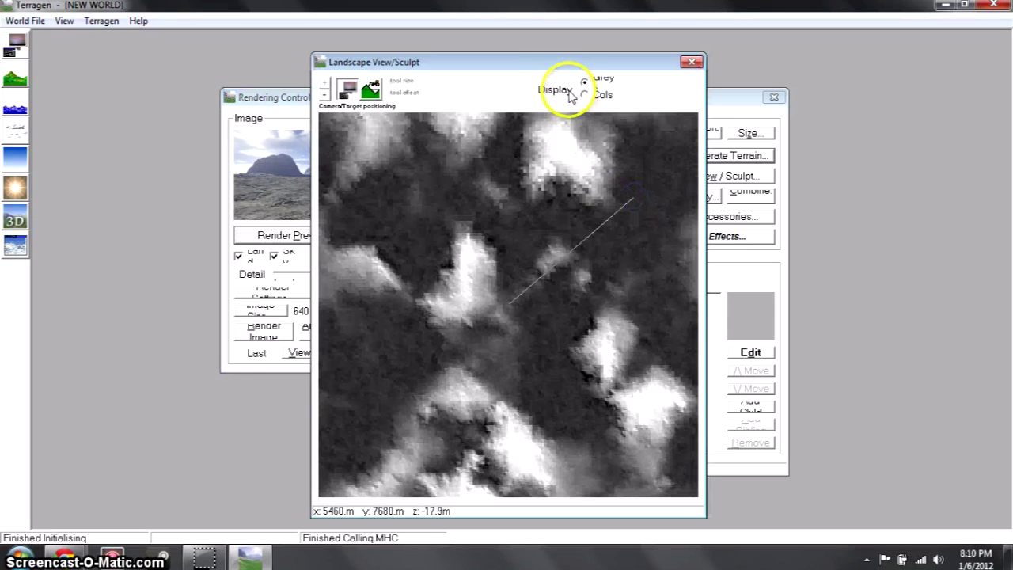
mouse_move(578, 63)
mouse_down()
mouse_move(701, 33)
mouse_move(851, 46)
mouse_up()
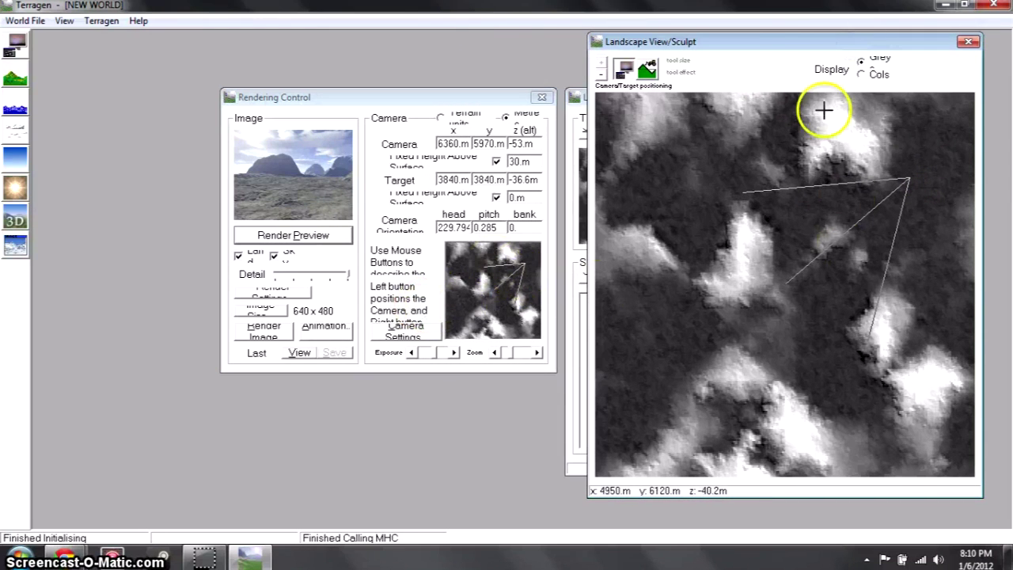
drag(769, 41, 711, 36)
click(288, 233)
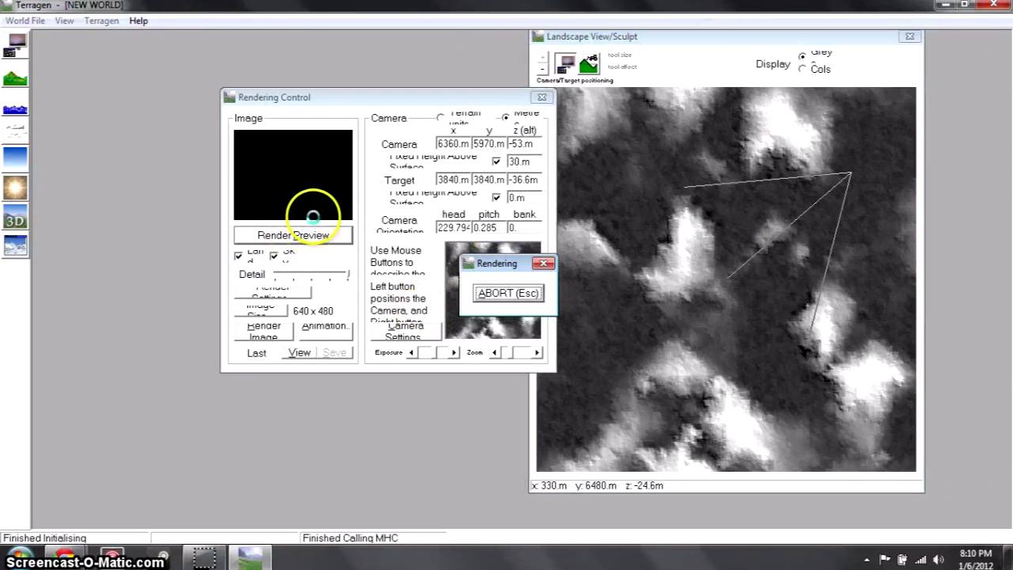
drag(828, 208, 839, 212)
click(315, 234)
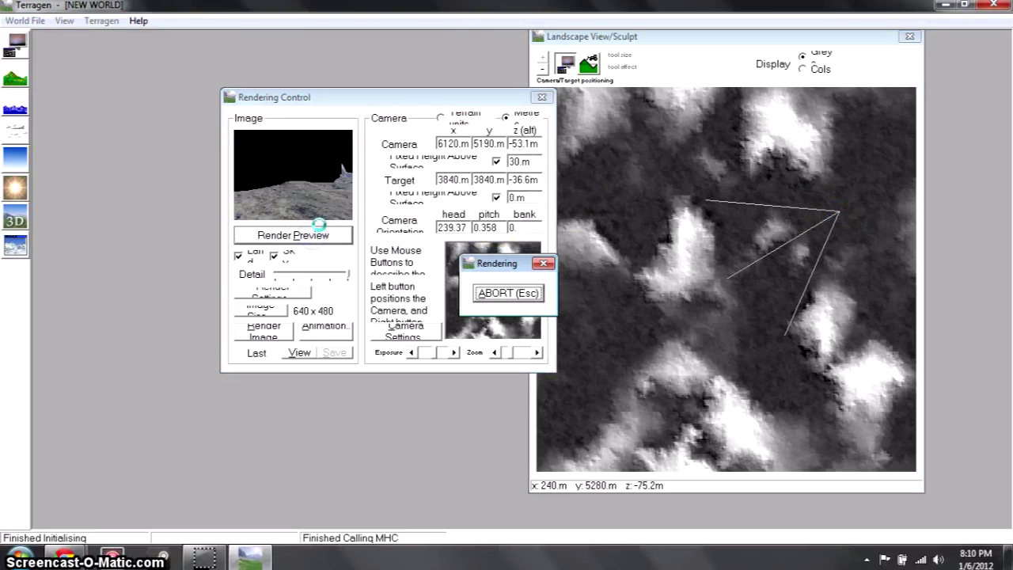
- Place the camera at 570 m, 2130 m aimed at a ground target at 3000 m, 1020 m
click(628, 305)
drag(628, 305, 565, 362)
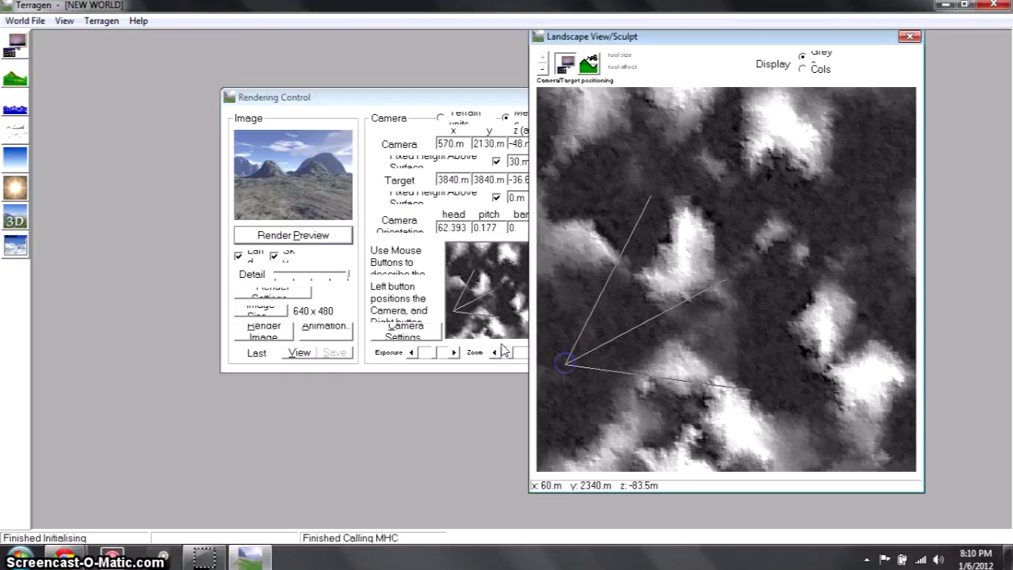
click(317, 240)
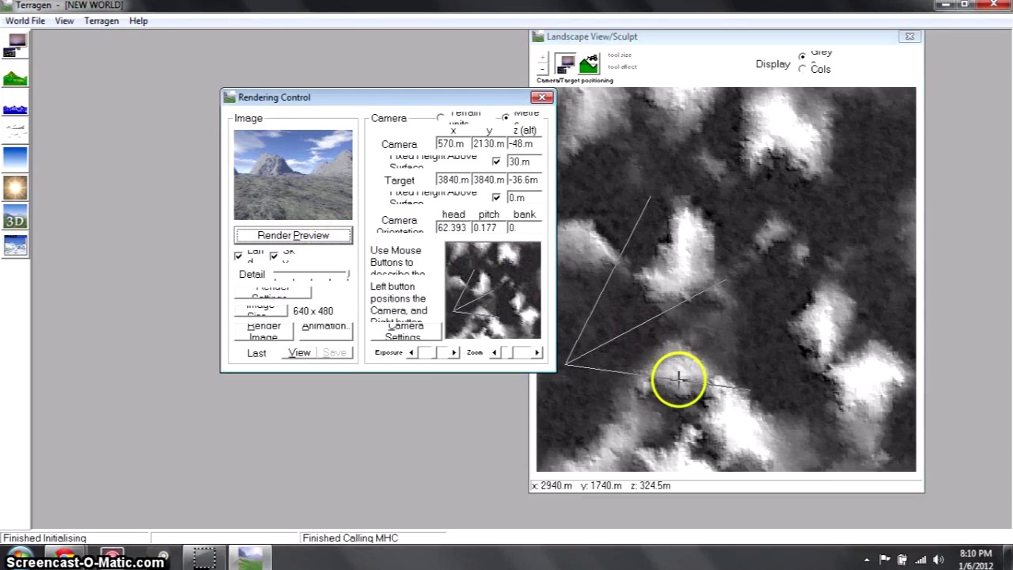
right_drag(605, 414, 726, 407)
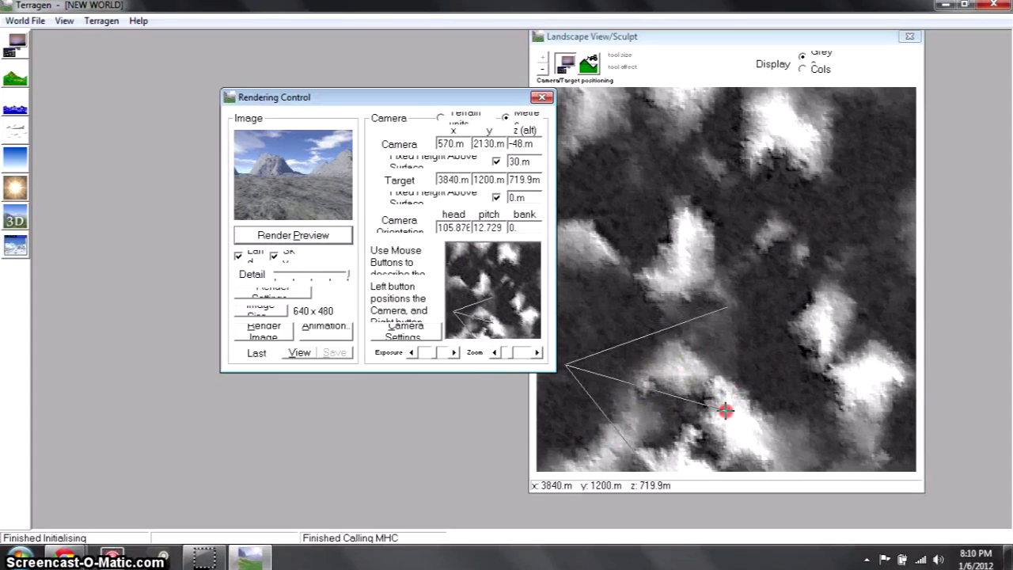
click(293, 235)
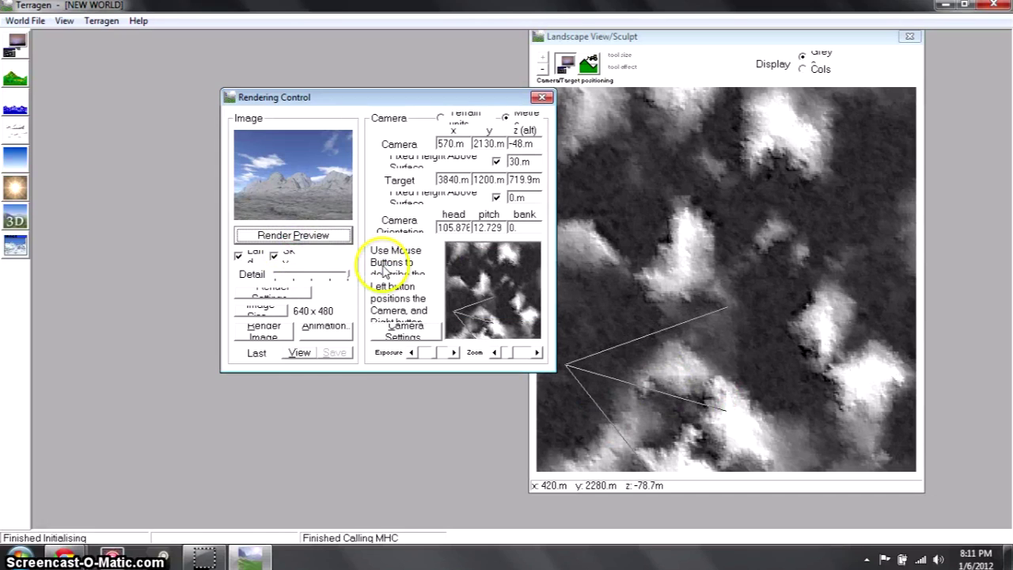
right_drag(695, 396, 686, 419)
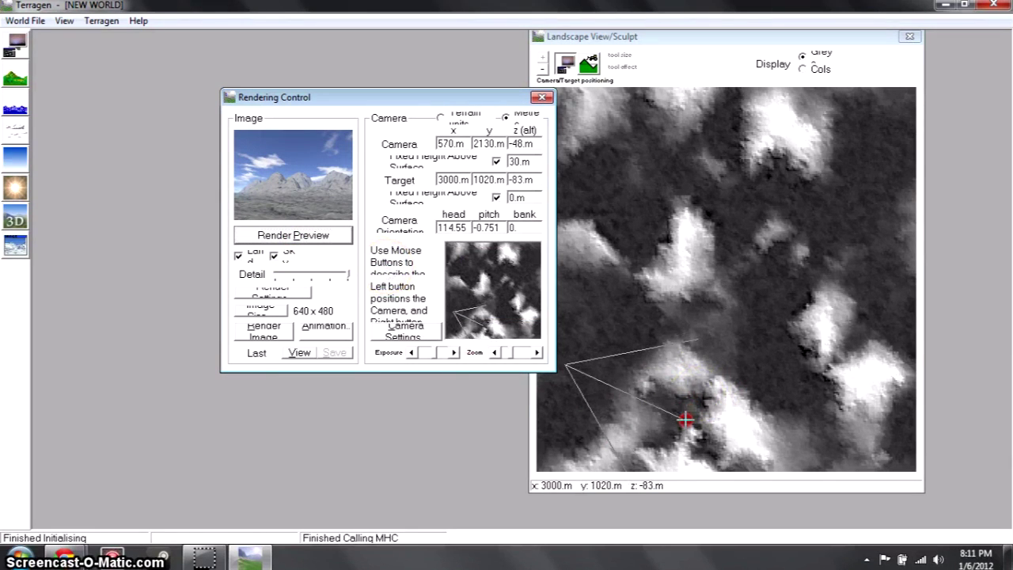
click(294, 236)
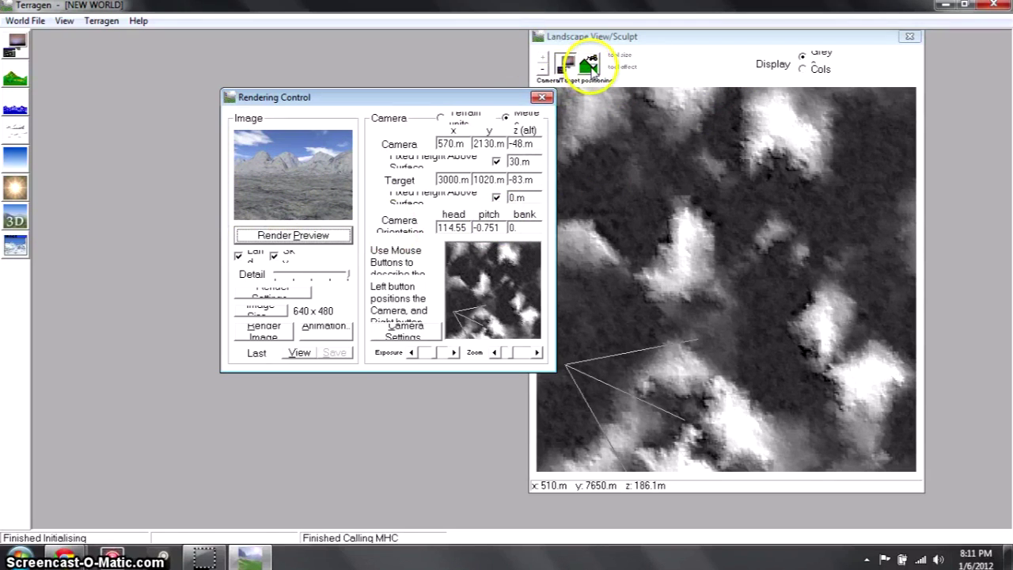
- Sculpt a sunken lake basin with a small island in the lower-left terrain and preview it
click(589, 67)
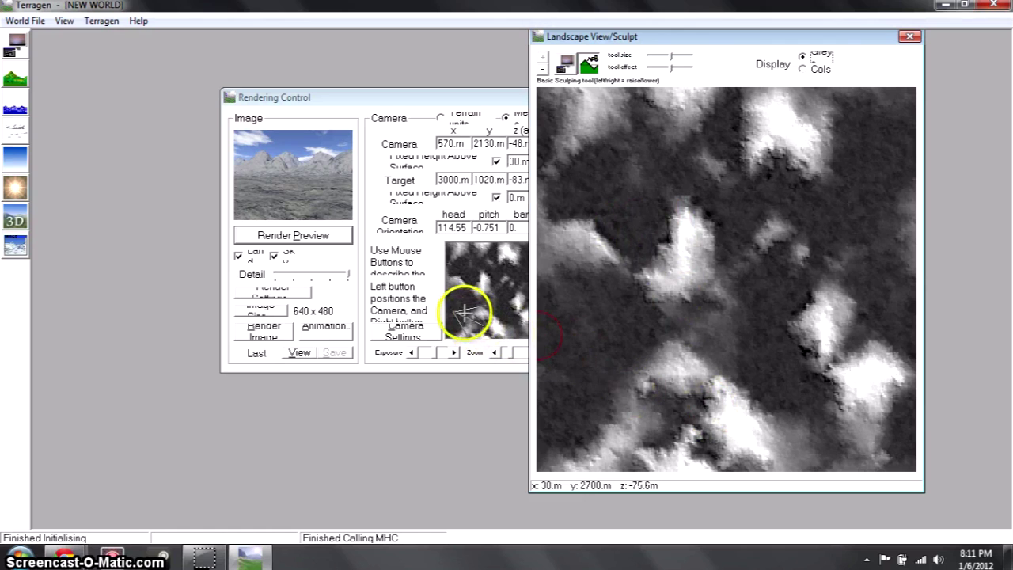
mouse_move(618, 388)
right_down()
mouse_move(608, 422)
mouse_move(622, 421)
mouse_move(629, 374)
mouse_move(580, 367)
mouse_move(573, 387)
mouse_move(604, 387)
right_up()
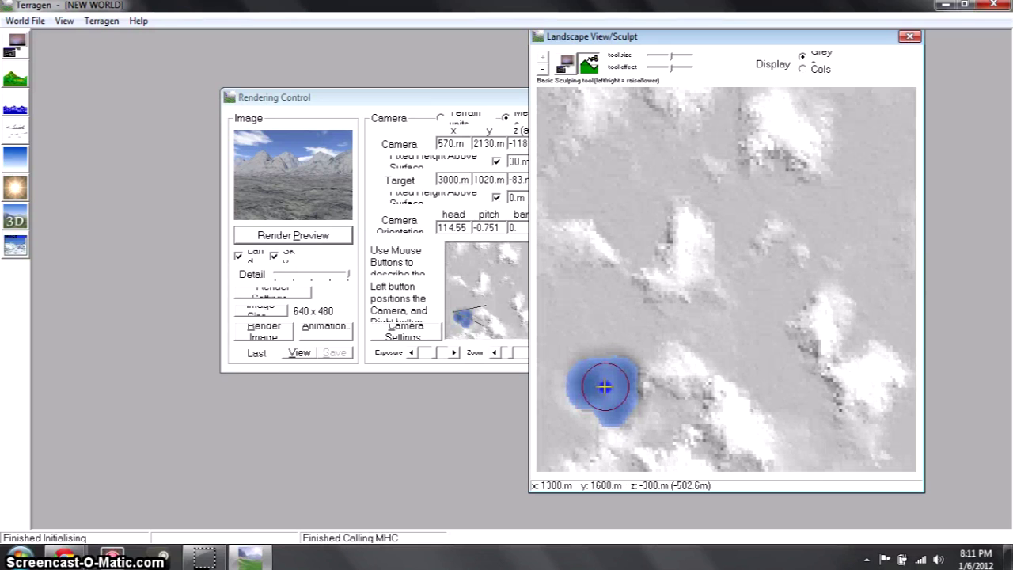
mouse_move(605, 389)
mouse_down()
mouse_move(651, 408)
mouse_move(618, 414)
mouse_up()
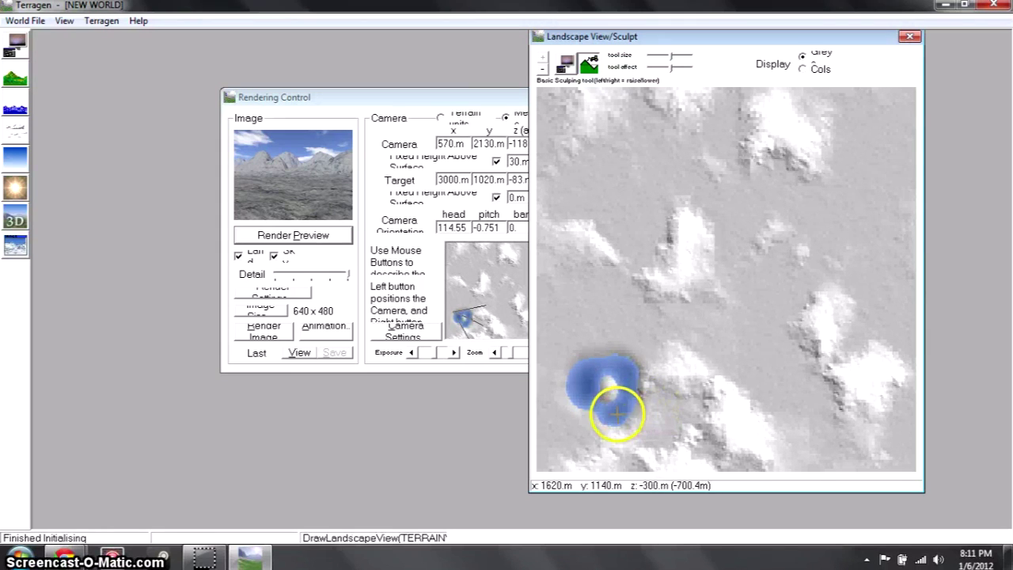
mouse_move(618, 414)
right_down()
mouse_move(652, 433)
mouse_move(646, 383)
mouse_move(686, 359)
mouse_move(664, 363)
mouse_move(659, 388)
right_up()
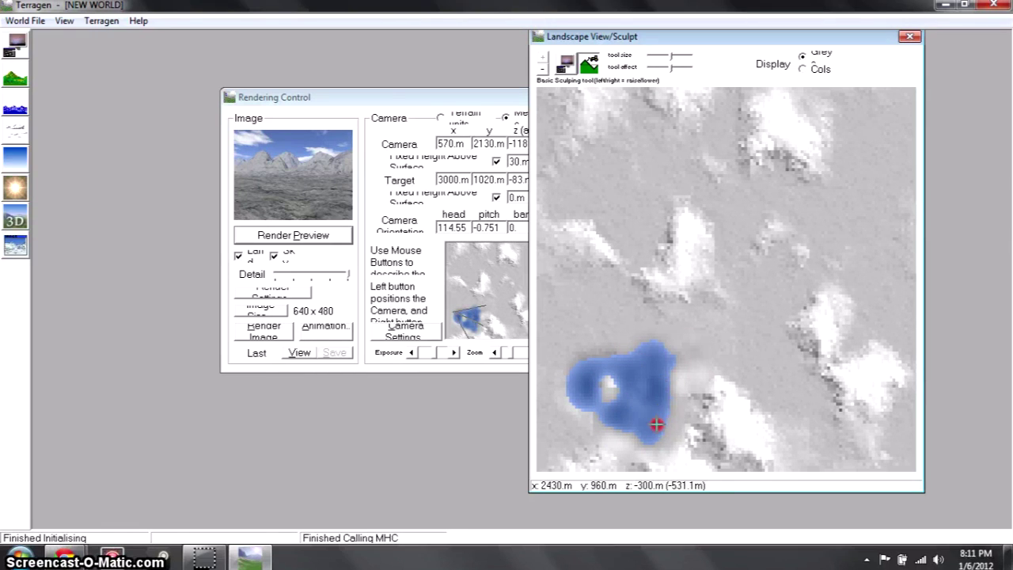
right_drag(647, 440, 647, 442)
click(269, 235)
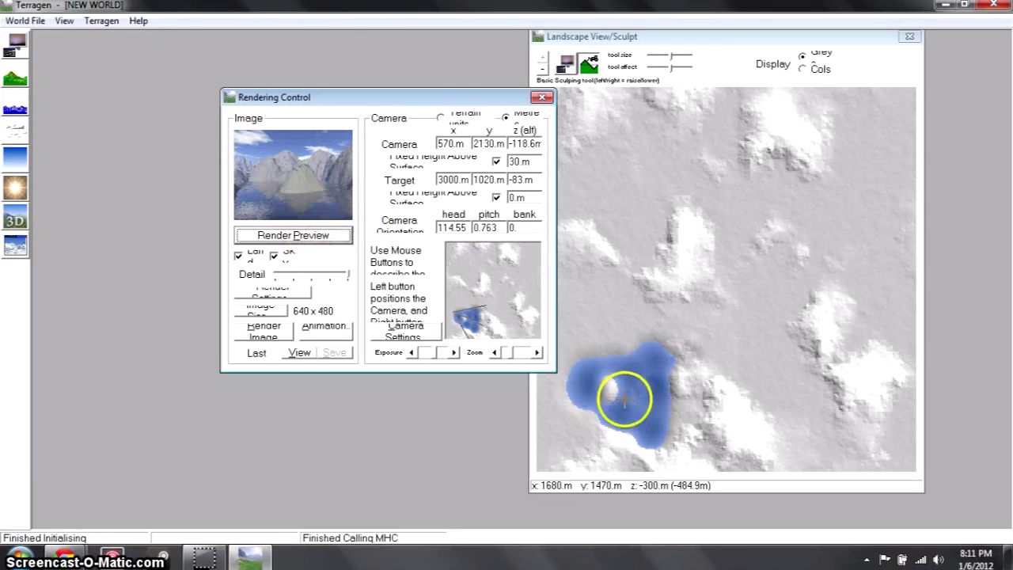
- Enlarge the lake up and to the right and reshape its edge, previewing the reflections
mouse_move(648, 345)
right_down()
mouse_move(630, 353)
mouse_move(664, 361)
right_up()
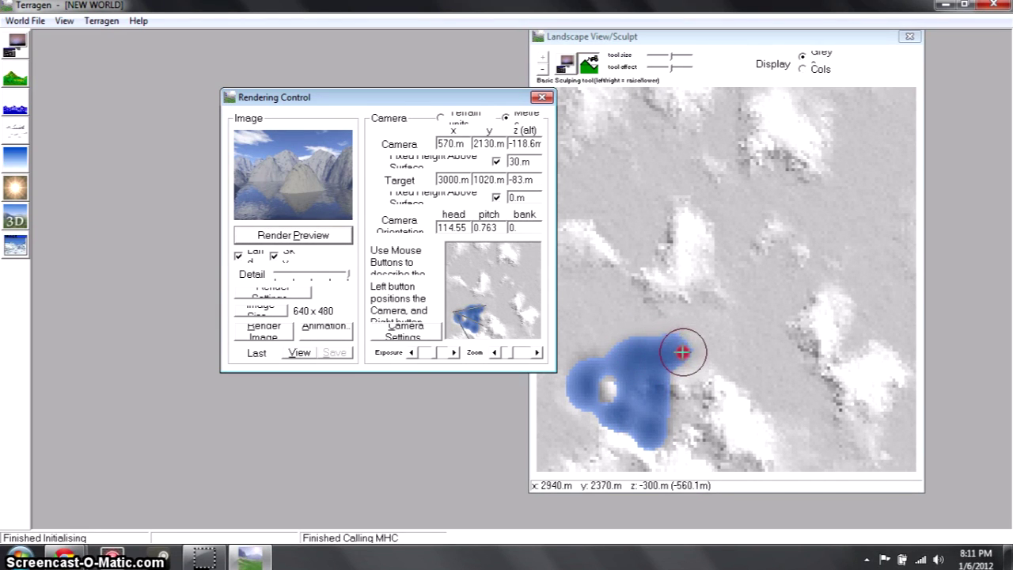
mouse_move(697, 349)
right_down()
mouse_move(686, 338)
mouse_move(652, 339)
right_up()
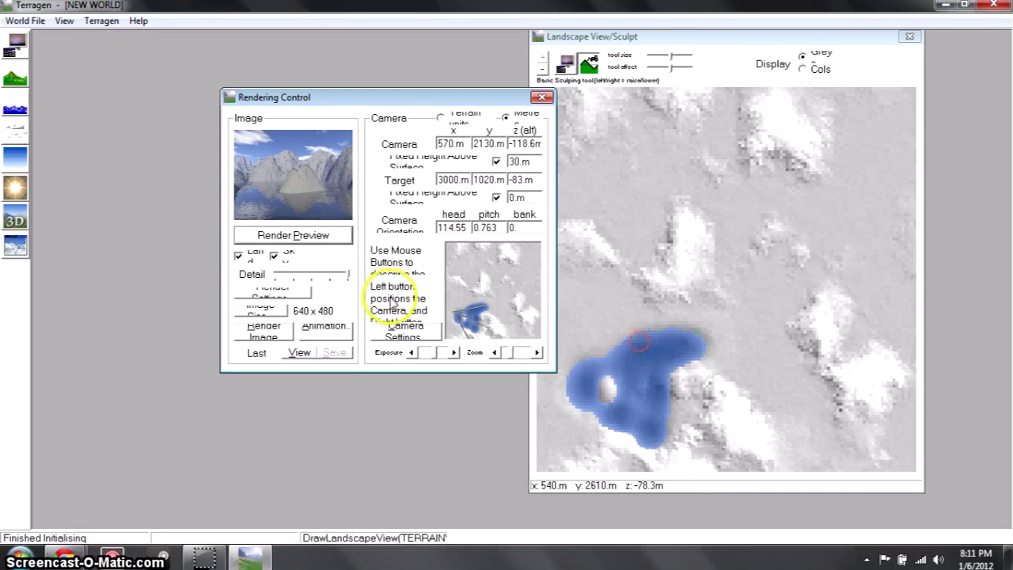
click(326, 243)
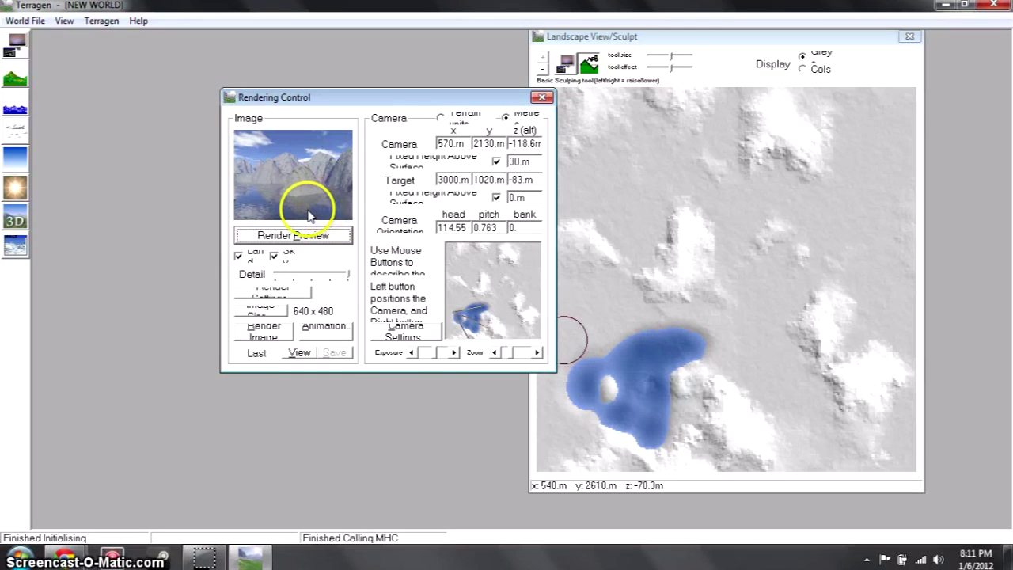
click(651, 361)
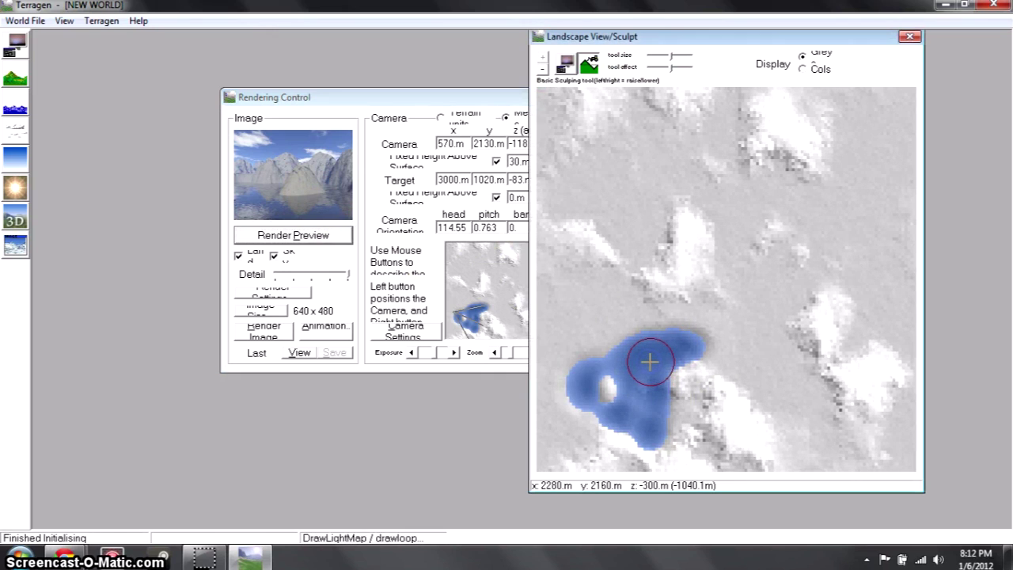
click(649, 361)
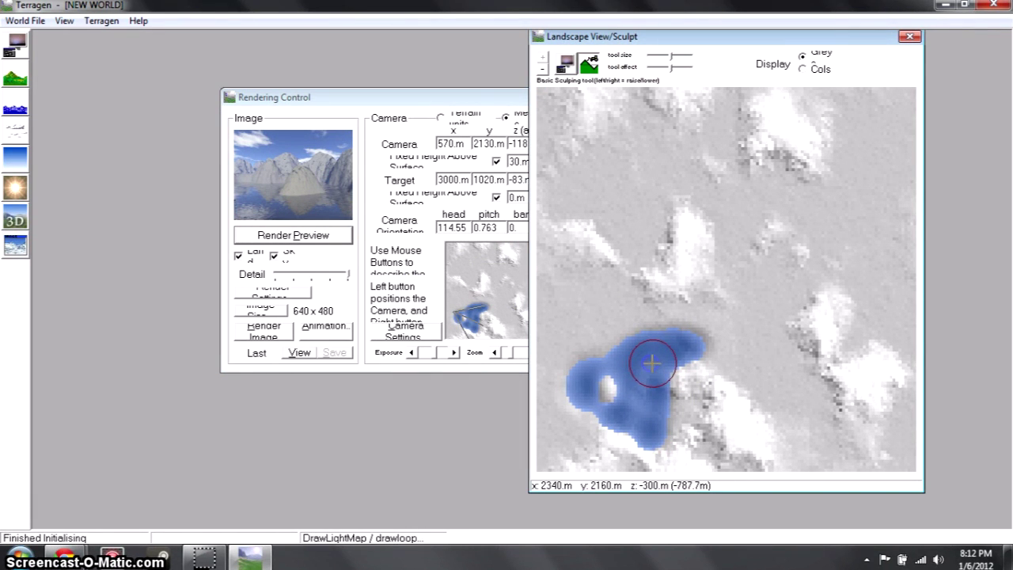
mouse_move(651, 362)
mouse_down()
mouse_move(642, 375)
mouse_move(648, 367)
mouse_up()
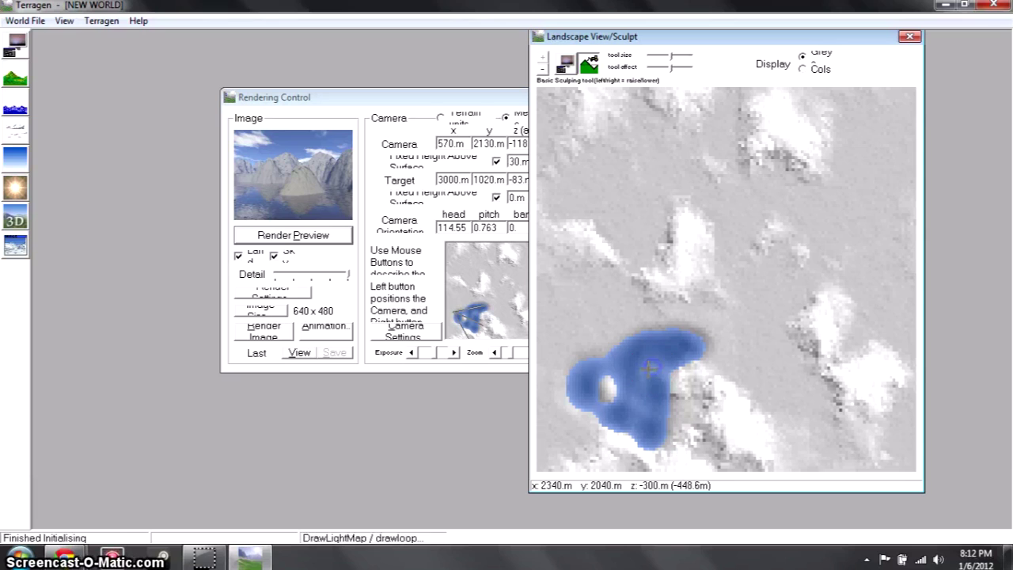
click(317, 235)
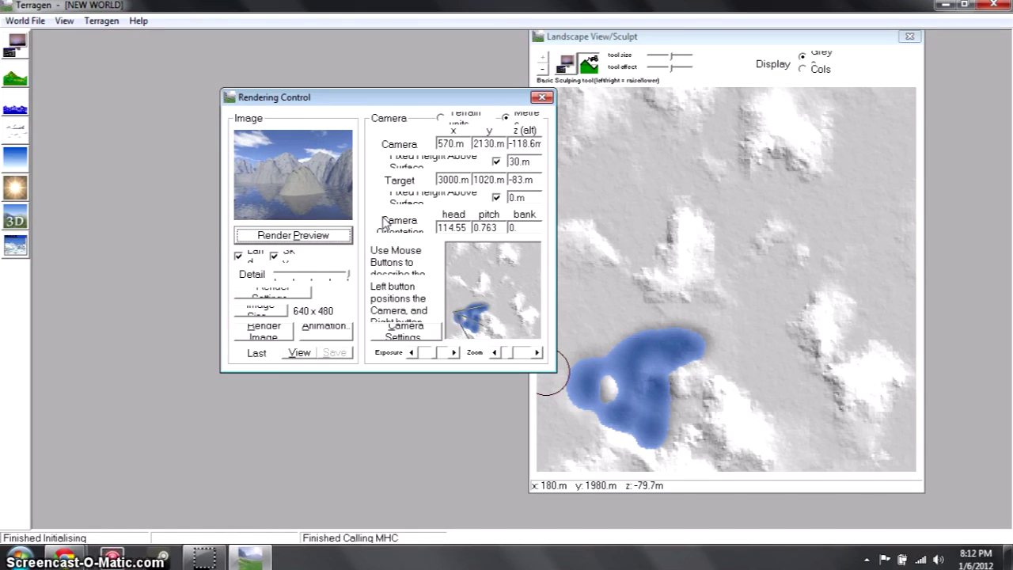
click(730, 38)
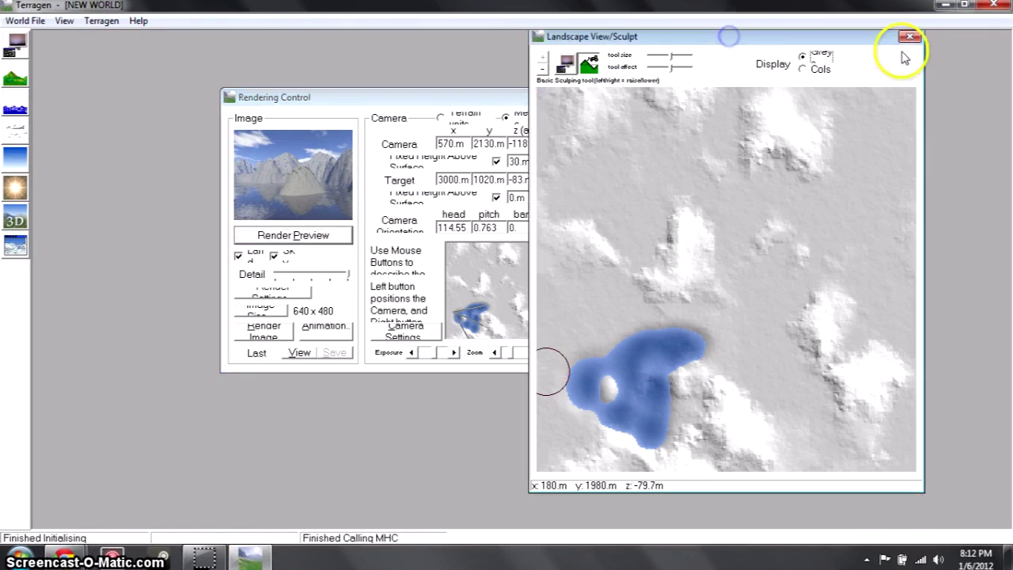
- Give the lake water roughness 0, wave size 50 and wave variation 255, previewing the result
click(911, 39)
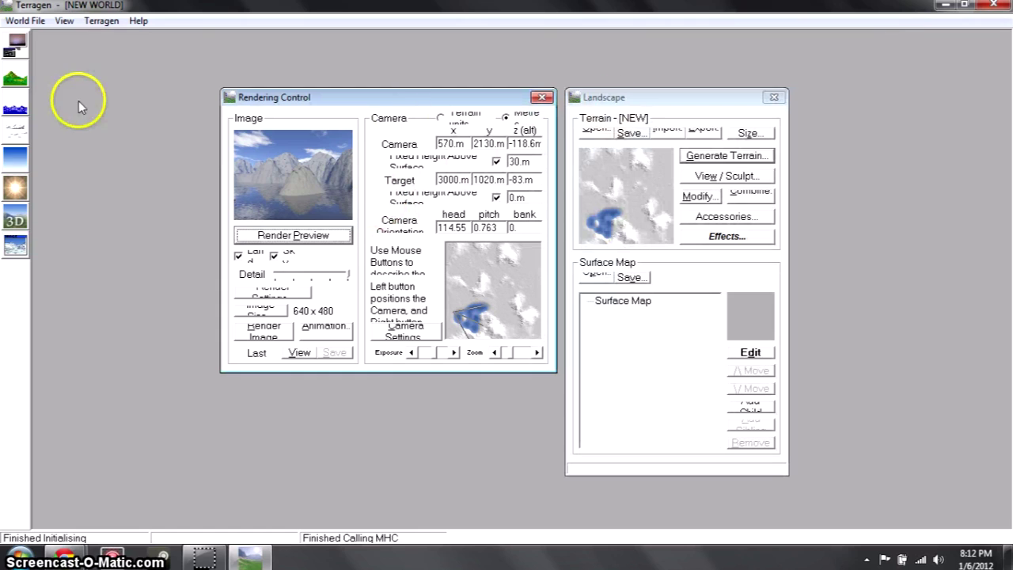
click(8, 112)
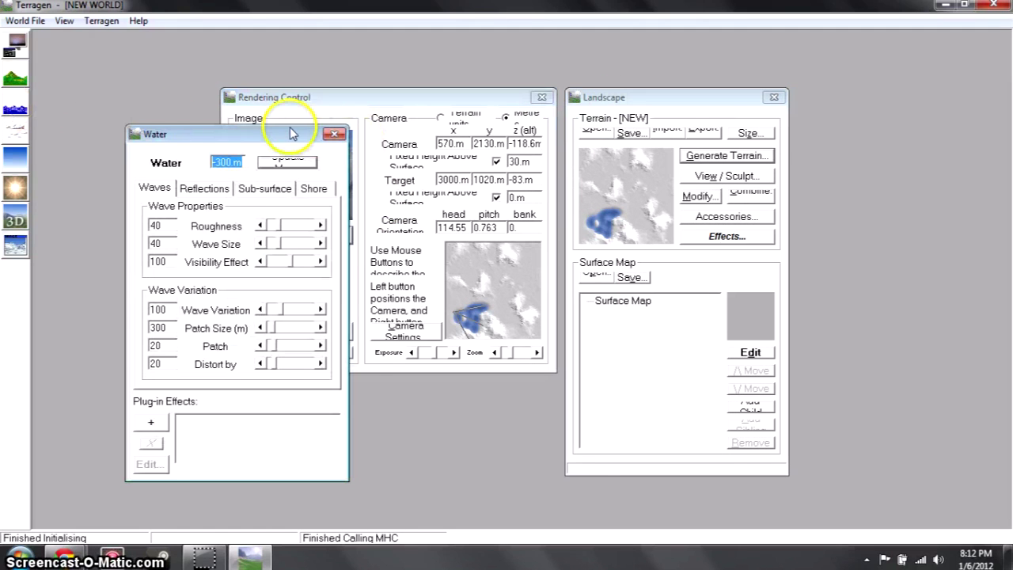
drag(289, 132, 671, 115)
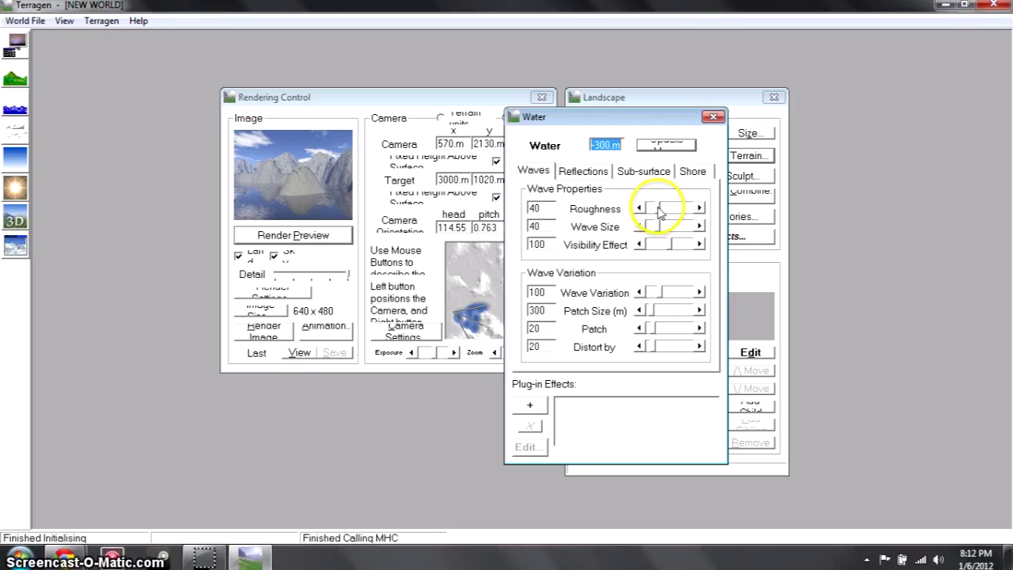
drag(660, 211, 661, 208)
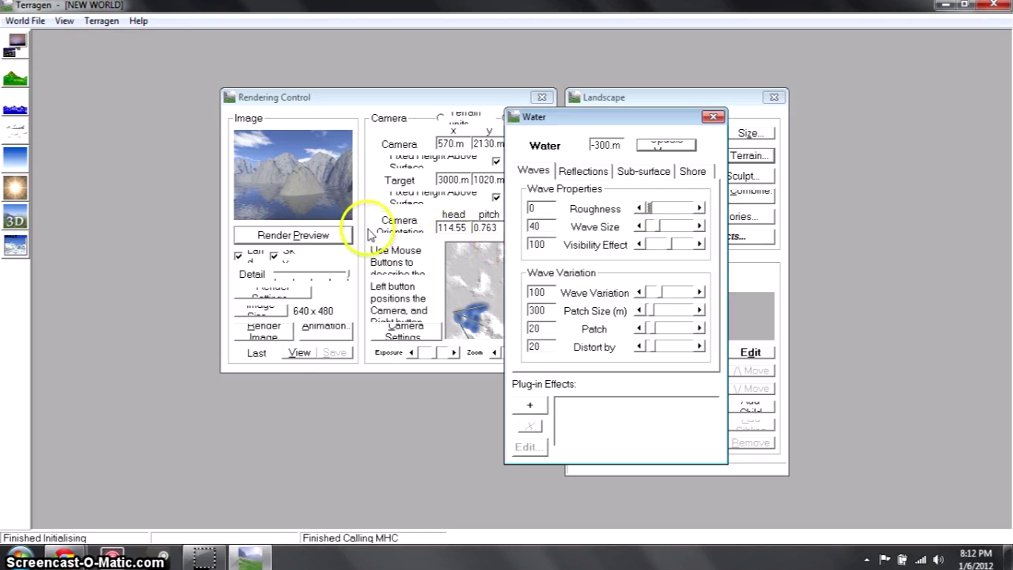
click(312, 233)
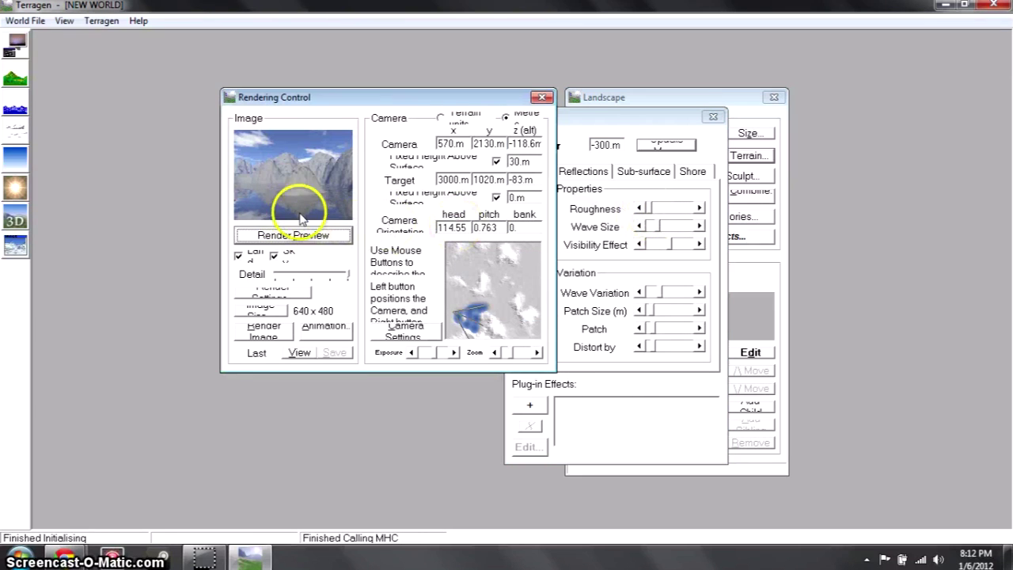
click(657, 226)
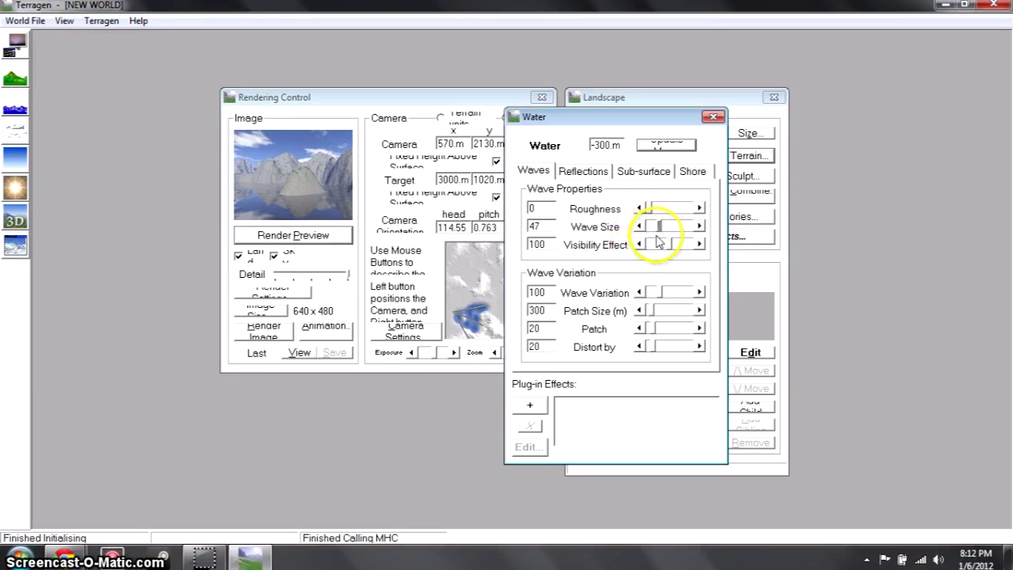
double_click(544, 225)
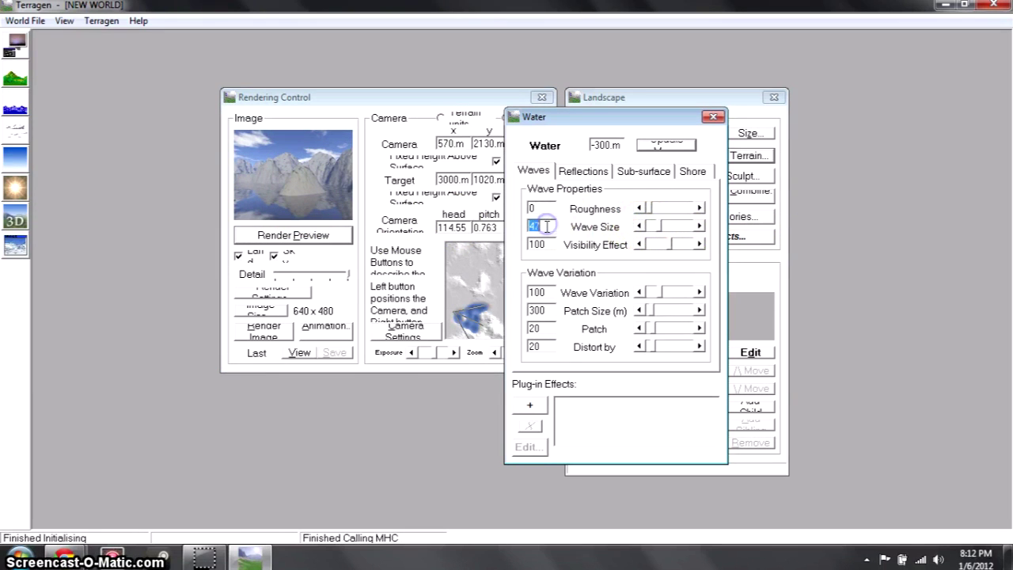
click(264, 235)
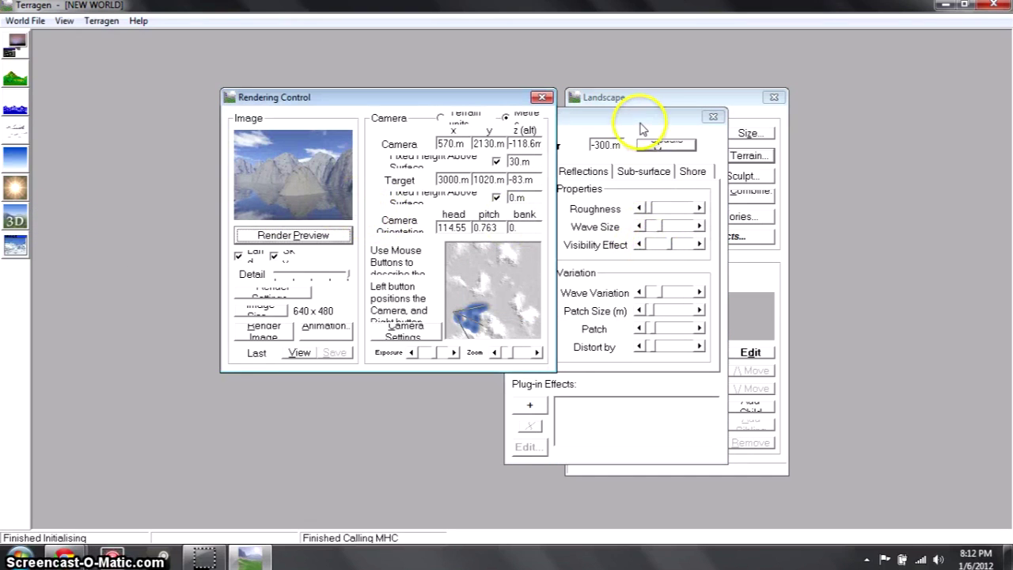
drag(641, 120, 682, 107)
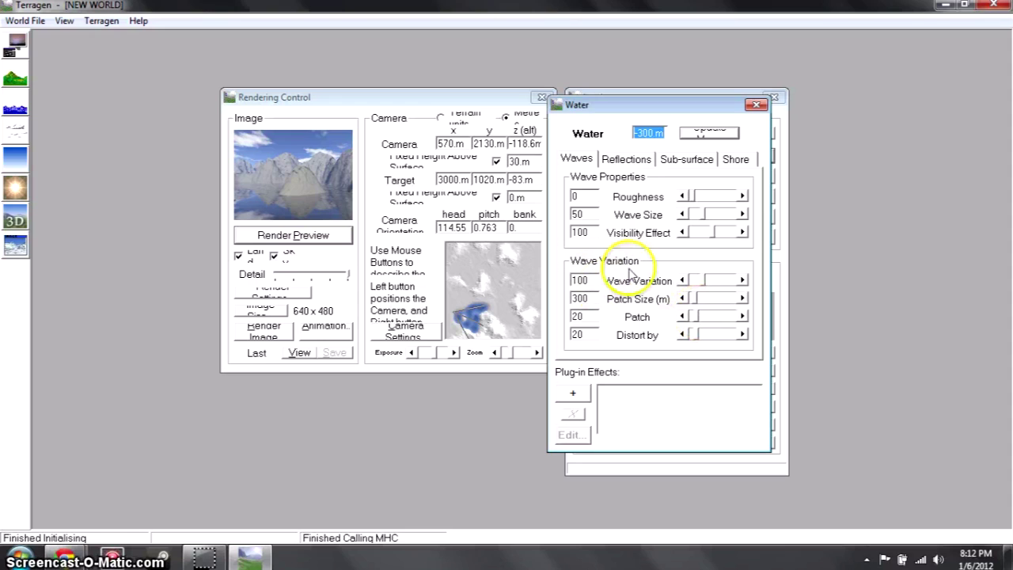
drag(706, 285, 718, 283)
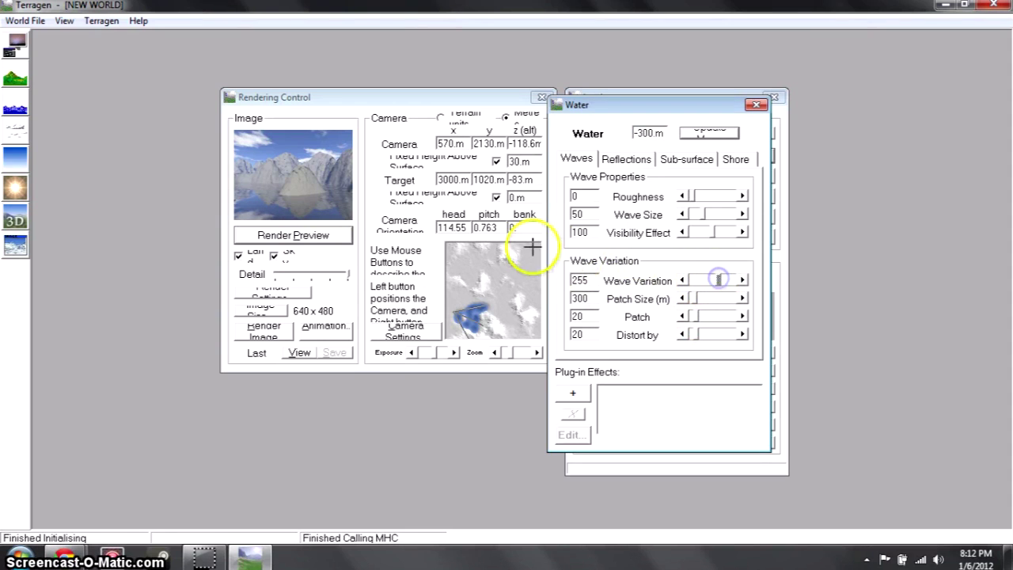
click(271, 236)
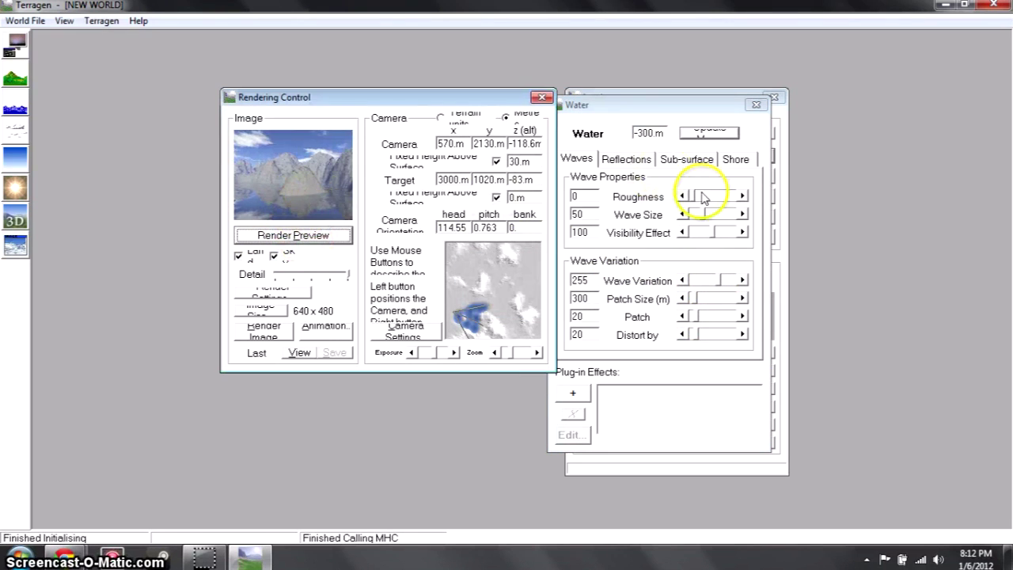
click(756, 105)
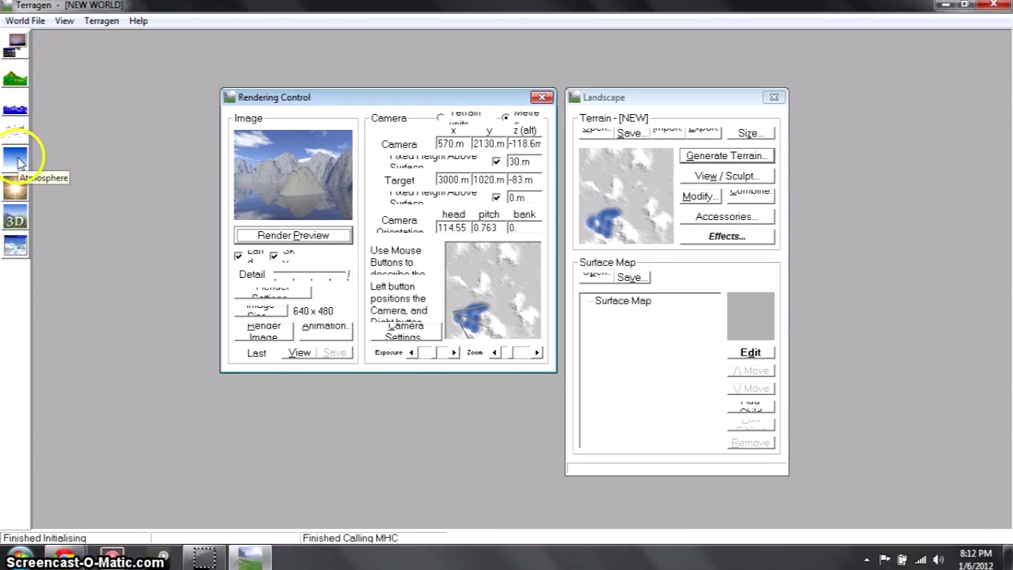
- In Lighting Conditions, swing the sun heading to 134.356 and preview it
click(16, 196)
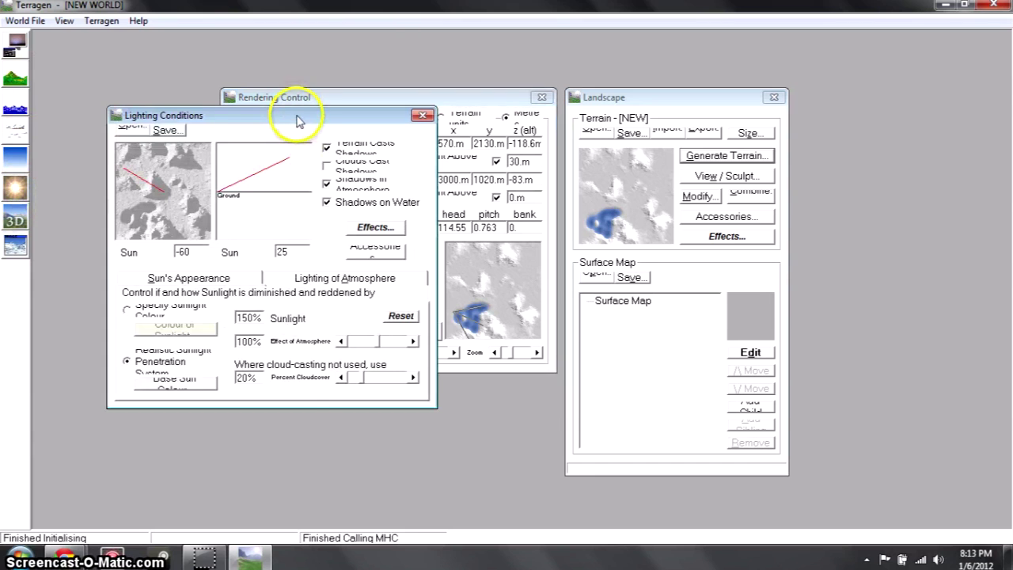
drag(293, 113, 852, 135)
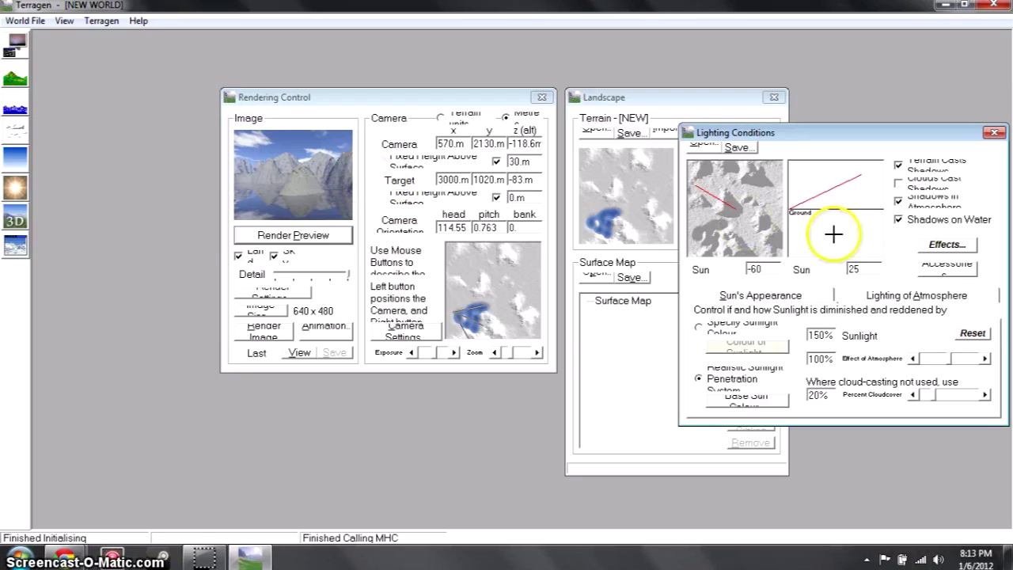
drag(701, 181, 707, 205)
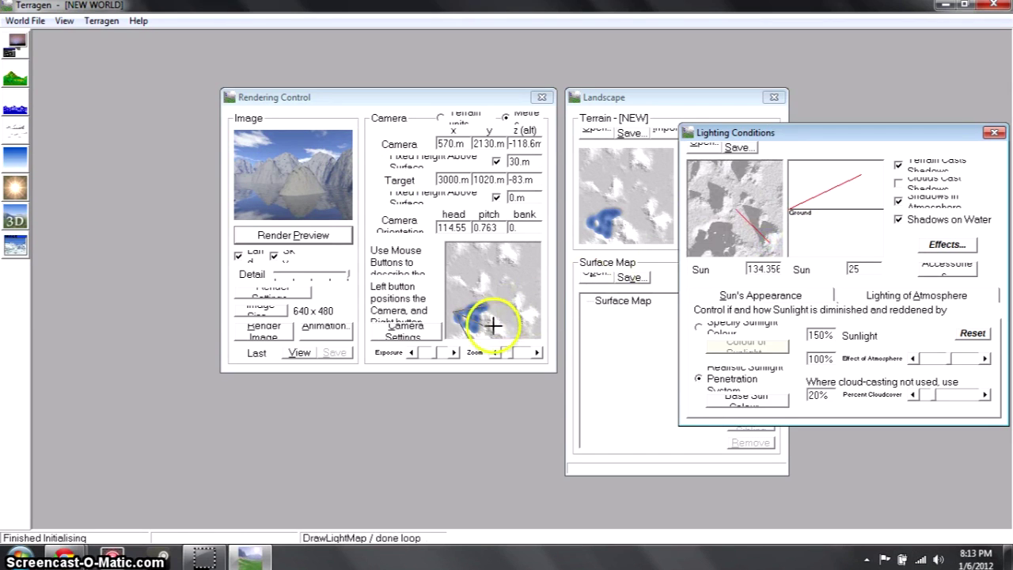
click(753, 225)
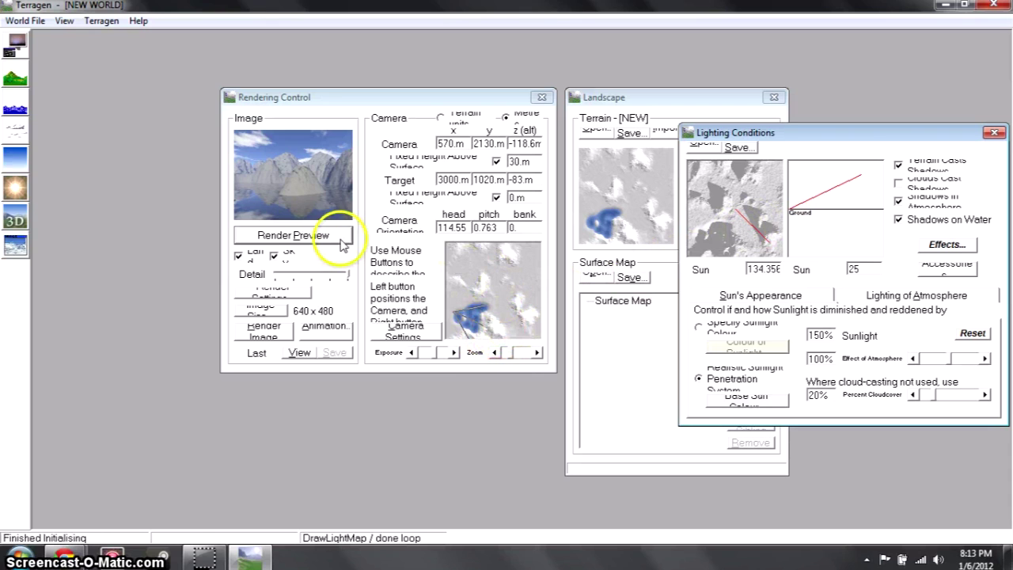
click(292, 236)
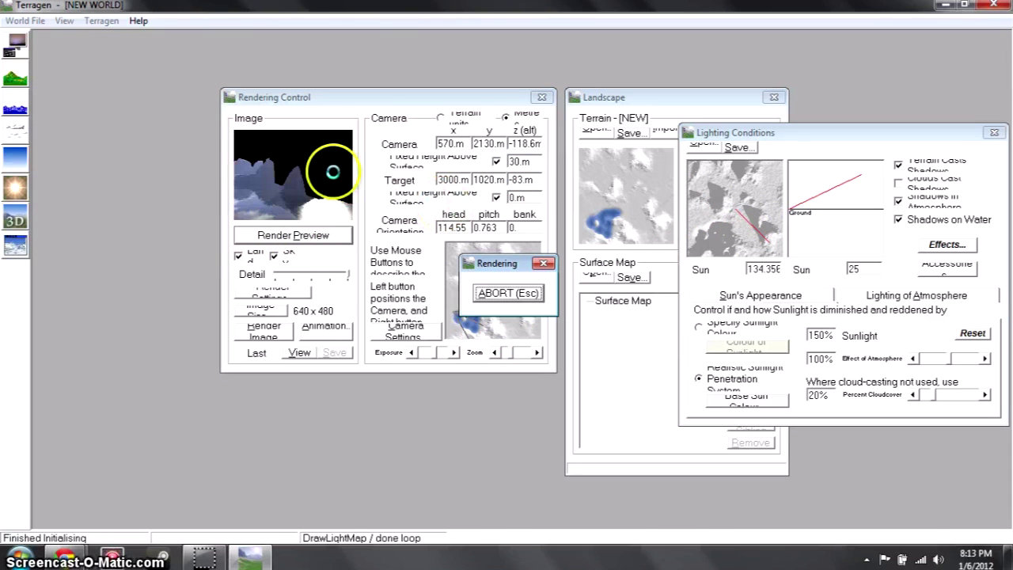
- Lower the sun elevation to 16.699 and set atmosphere effect on sunlight to 30%
click(859, 177)
drag(861, 183, 868, 181)
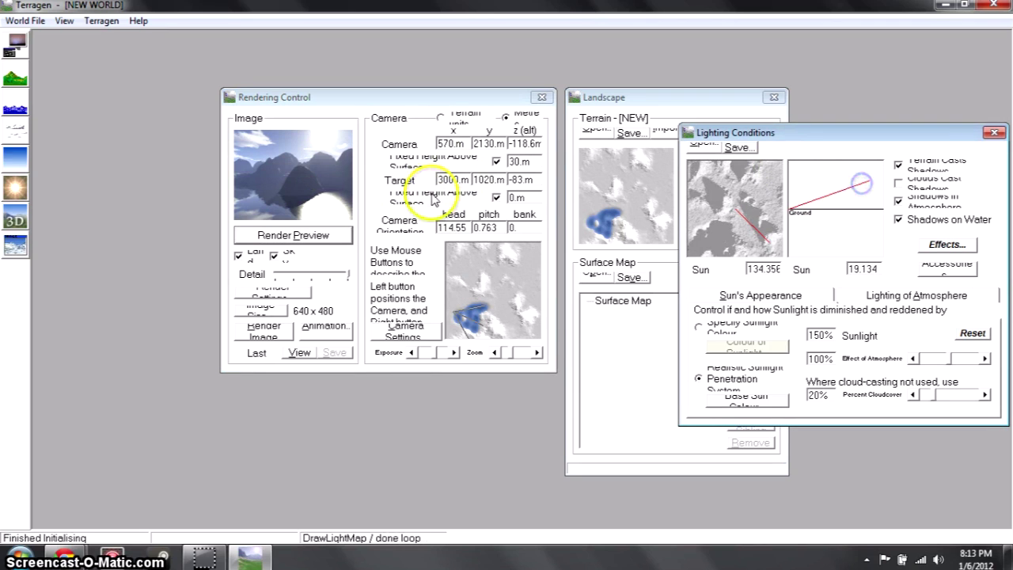
click(305, 234)
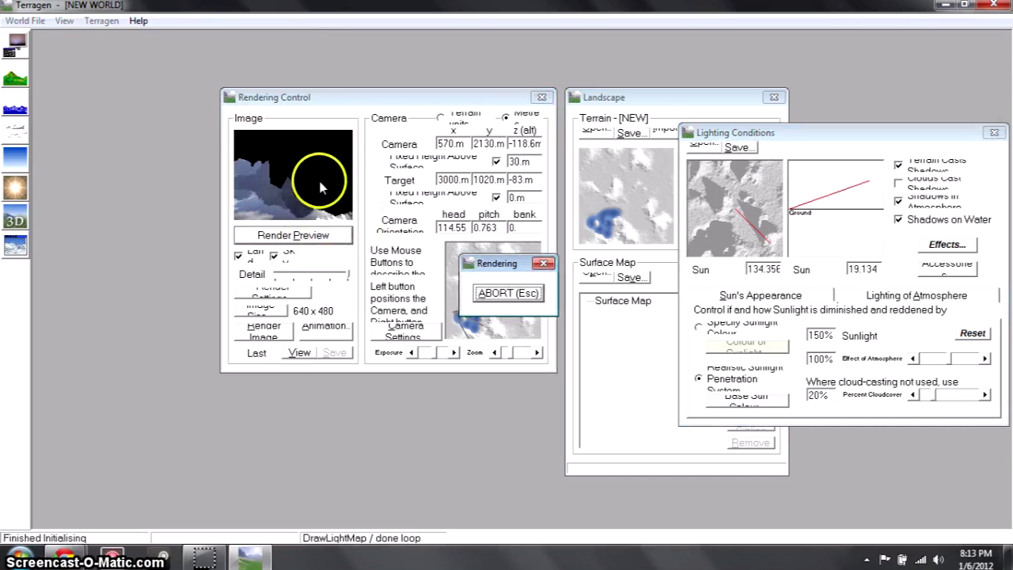
drag(806, 188, 870, 183)
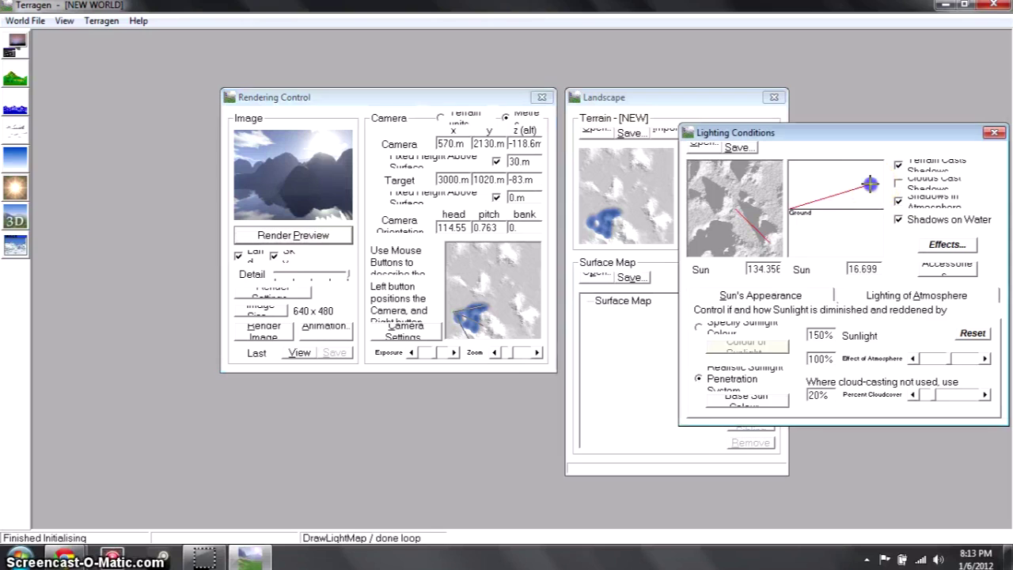
click(281, 235)
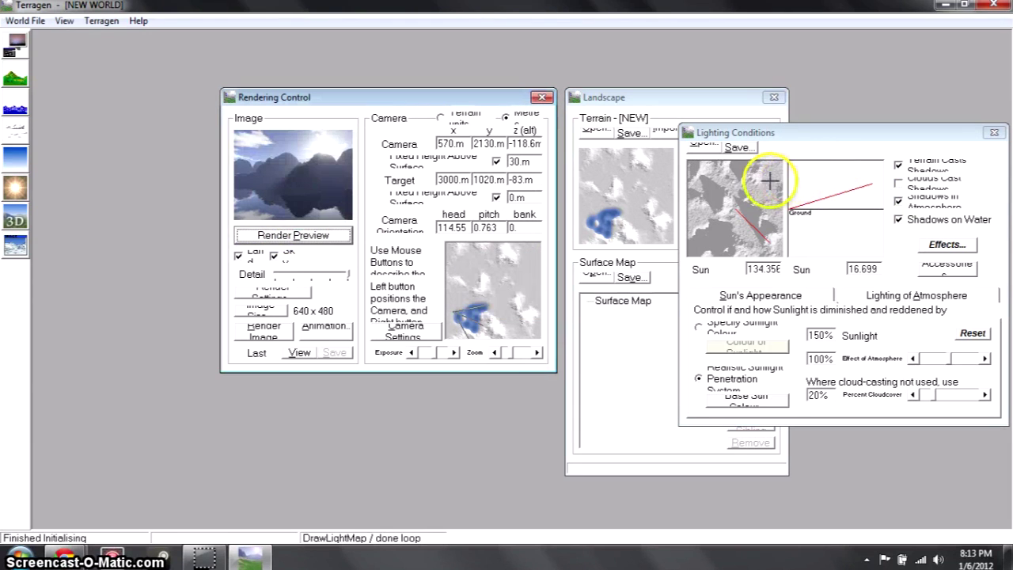
click(941, 363)
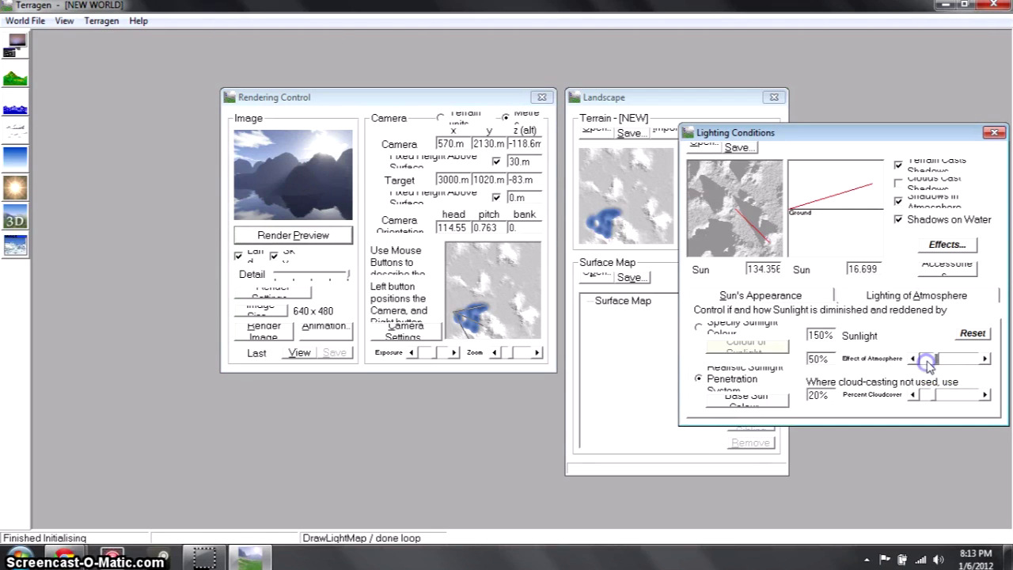
click(294, 234)
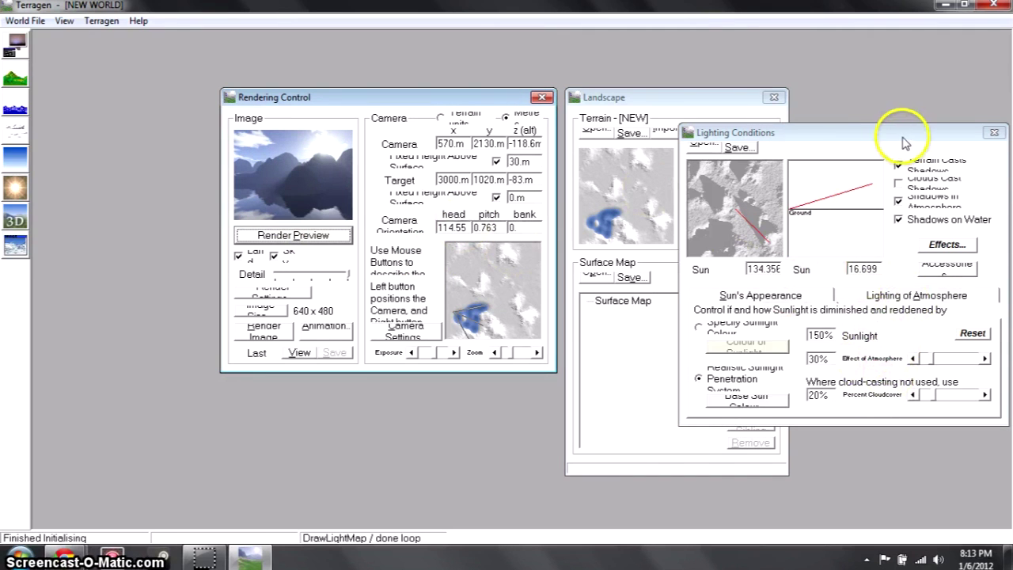
click(995, 133)
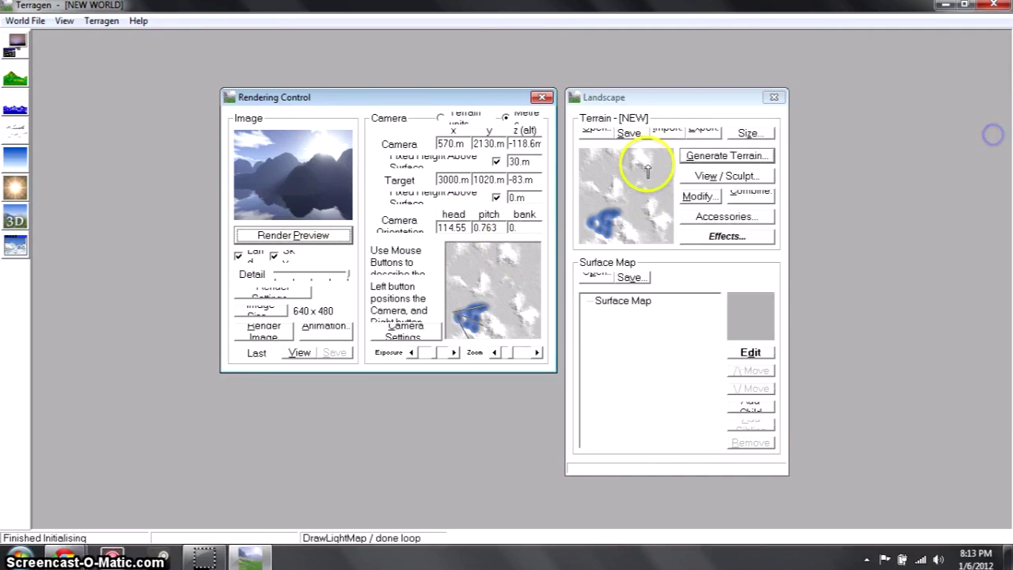
- Set the simple haze density to 30% in Atmosphere, preview, and close the window
click(17, 157)
drag(256, 100, 744, 108)
click(730, 209)
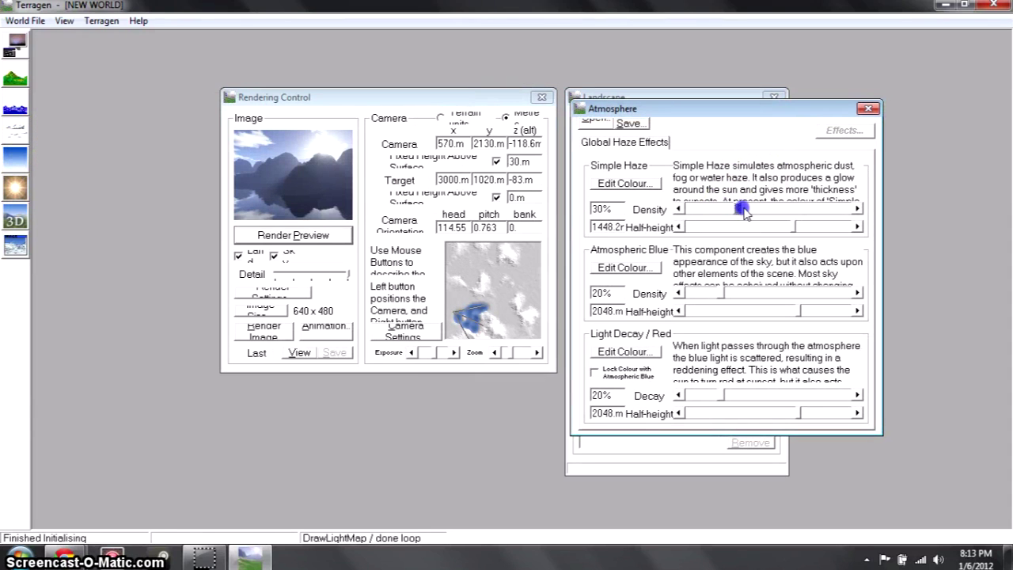
click(305, 233)
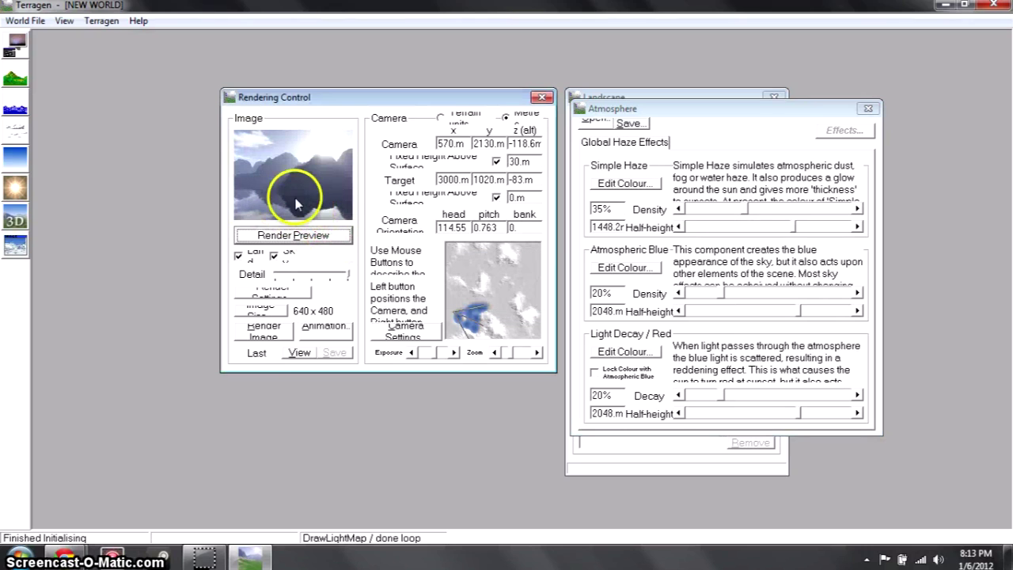
click(730, 210)
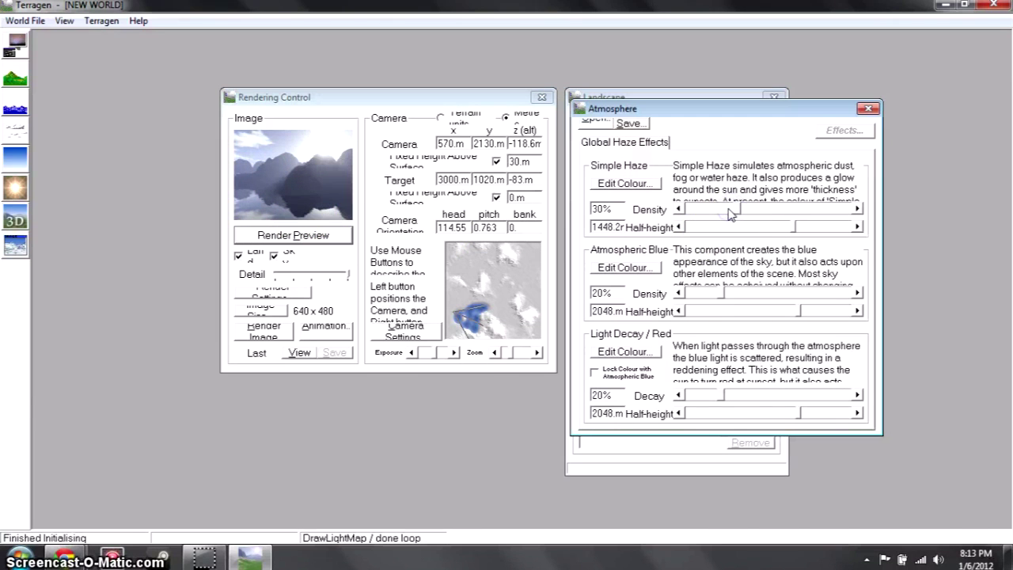
click(285, 235)
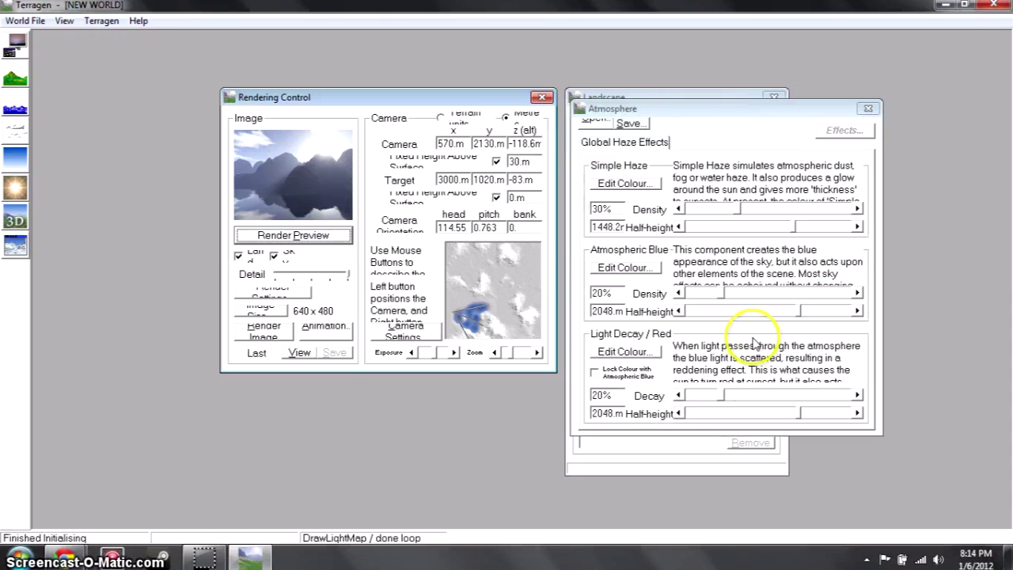
click(868, 109)
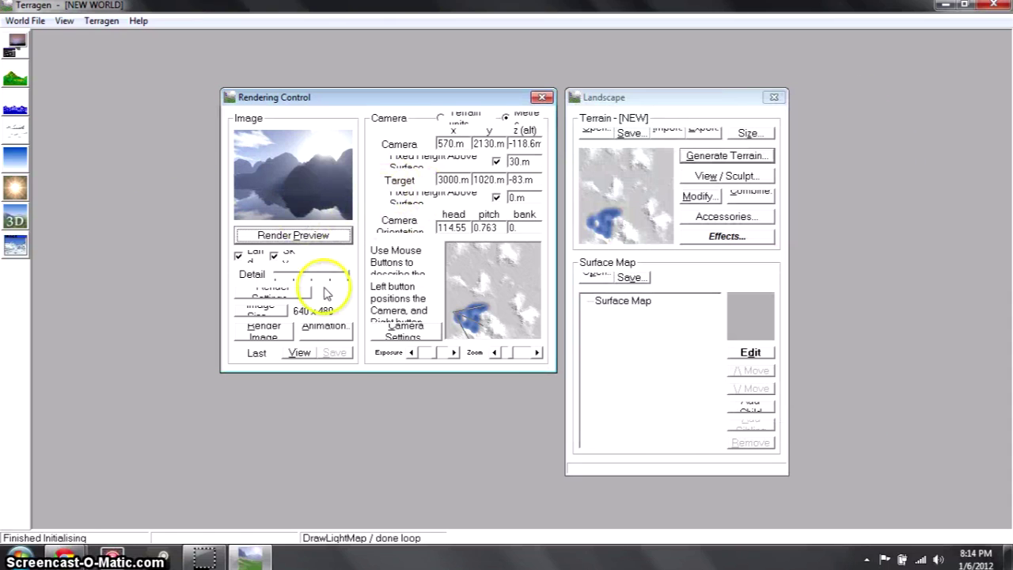
- Set the render image width to 1280 and height to 768 on the Image tab
click(255, 313)
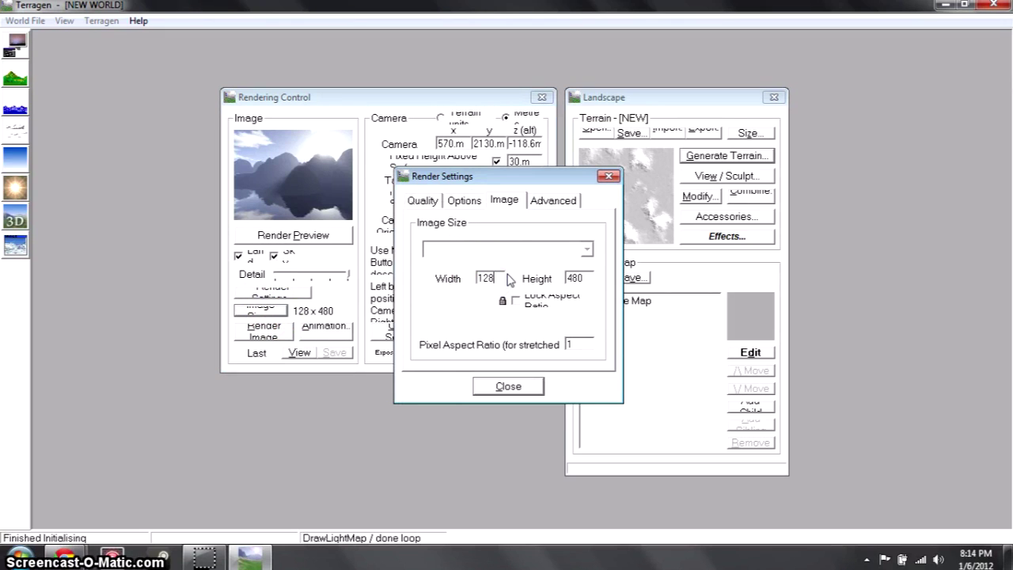
click(586, 289)
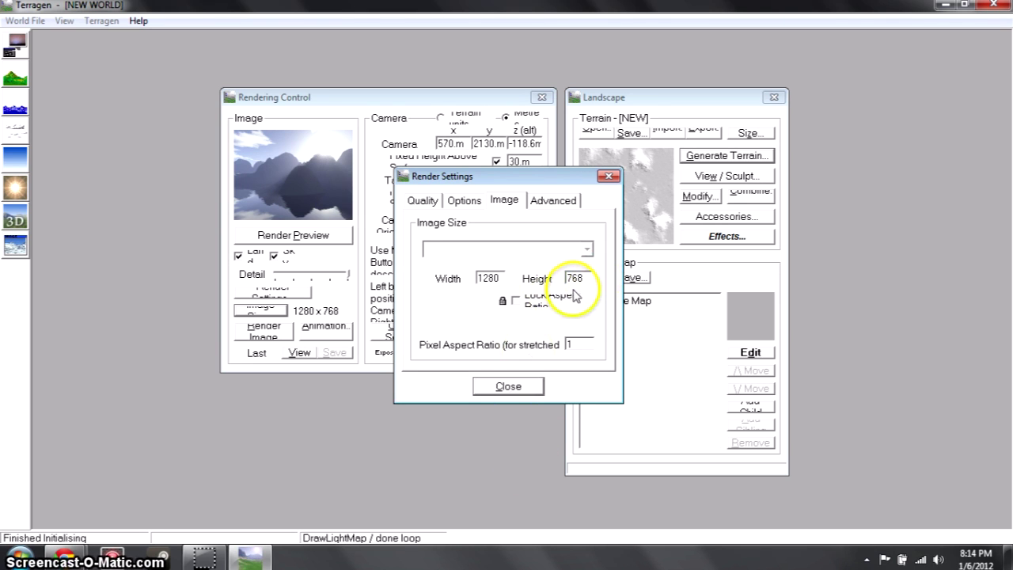
click(506, 386)
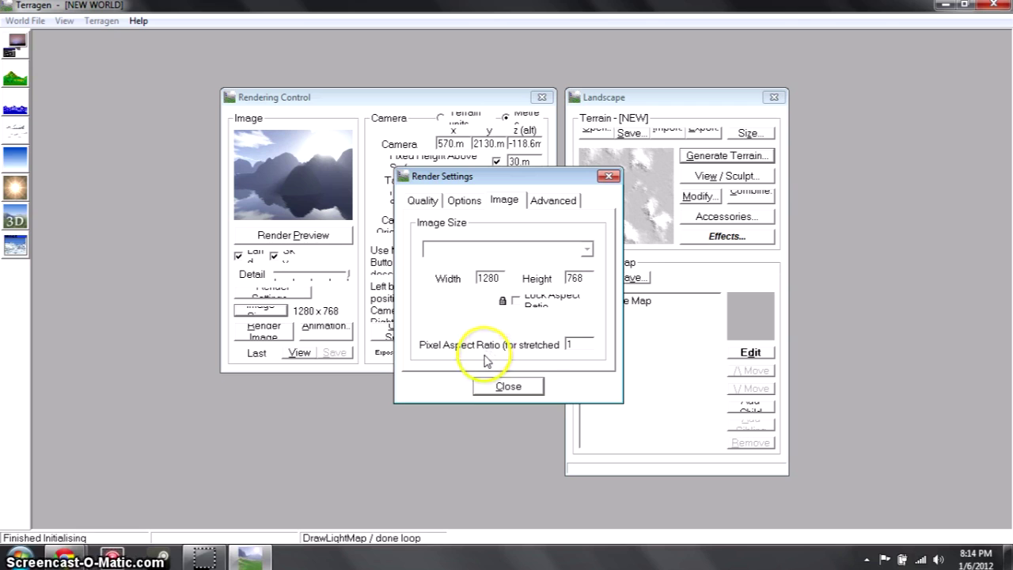
click(507, 387)
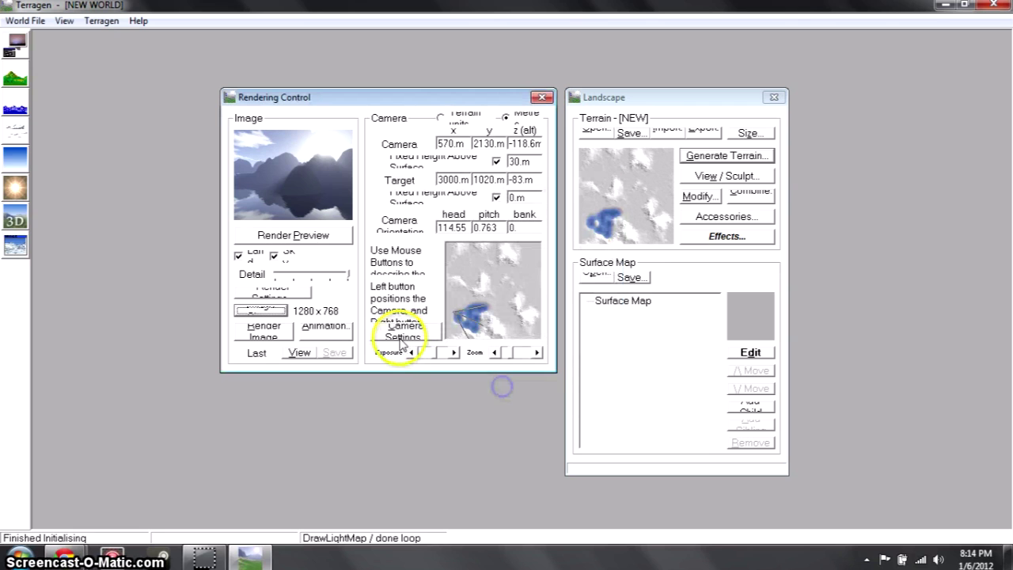
- Render the full 1280x768 backlit lake image and dismiss the completion message after 1:20
click(266, 332)
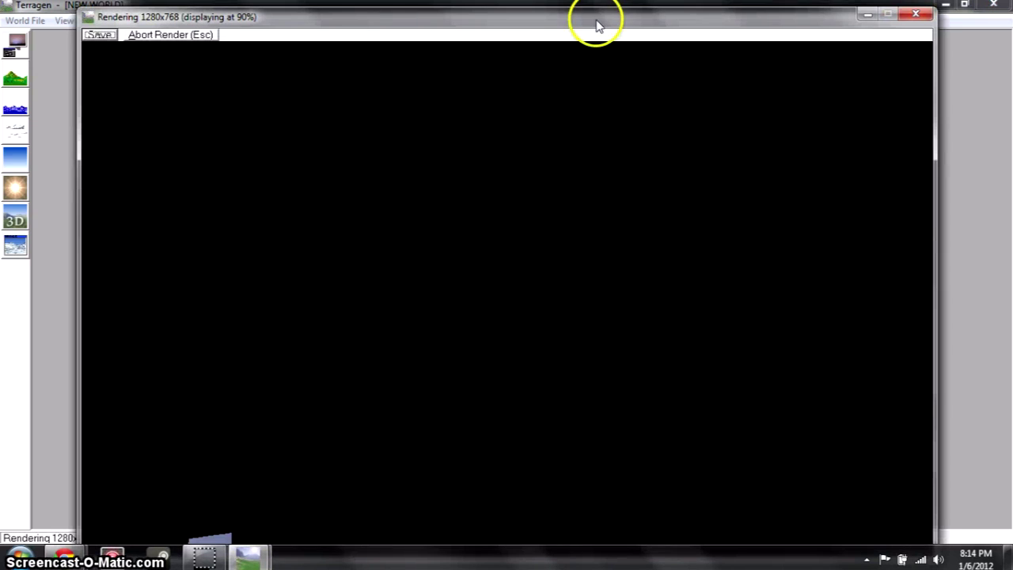
drag(595, 22, 598, 9)
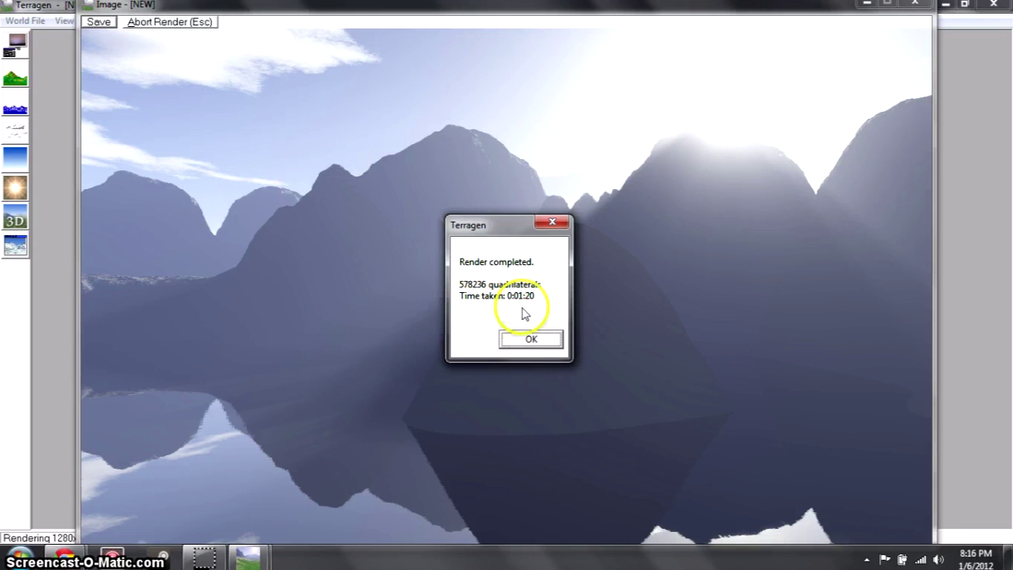
click(529, 340)
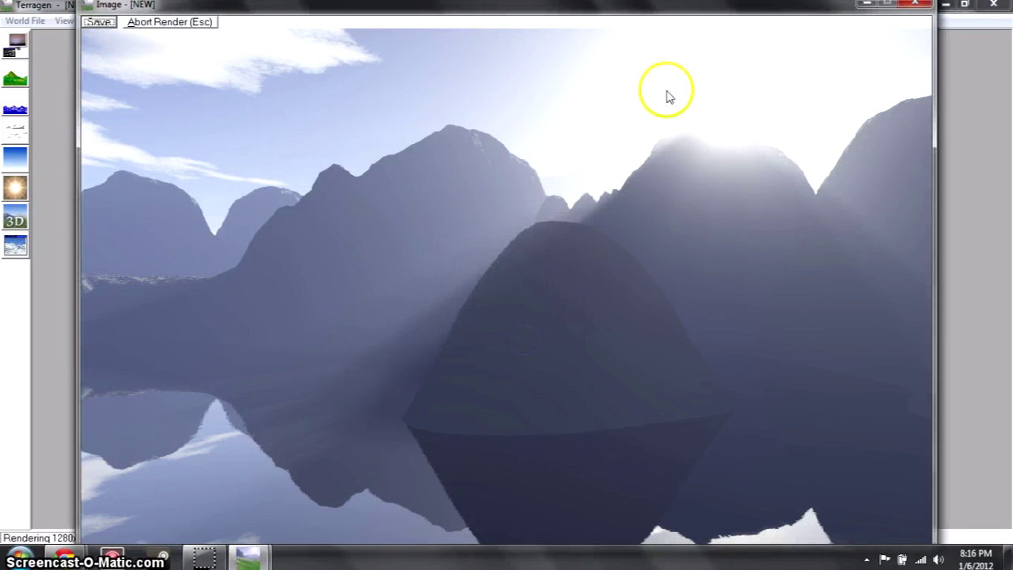
drag(659, 39, 642, 39)
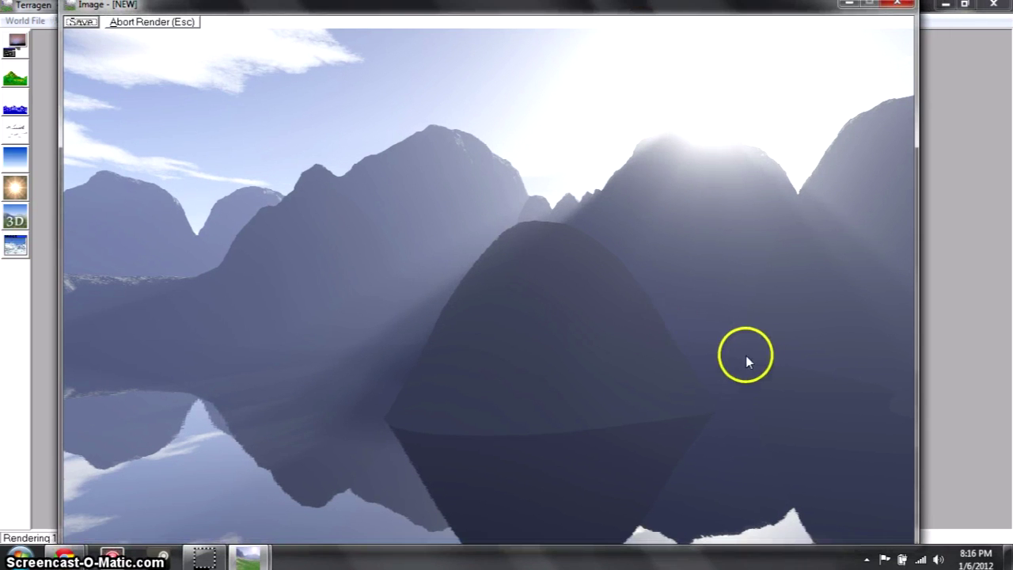
- Save the render as world9.bmp in the Documents > terragen folder
click(82, 23)
drag(237, 14, 391, 29)
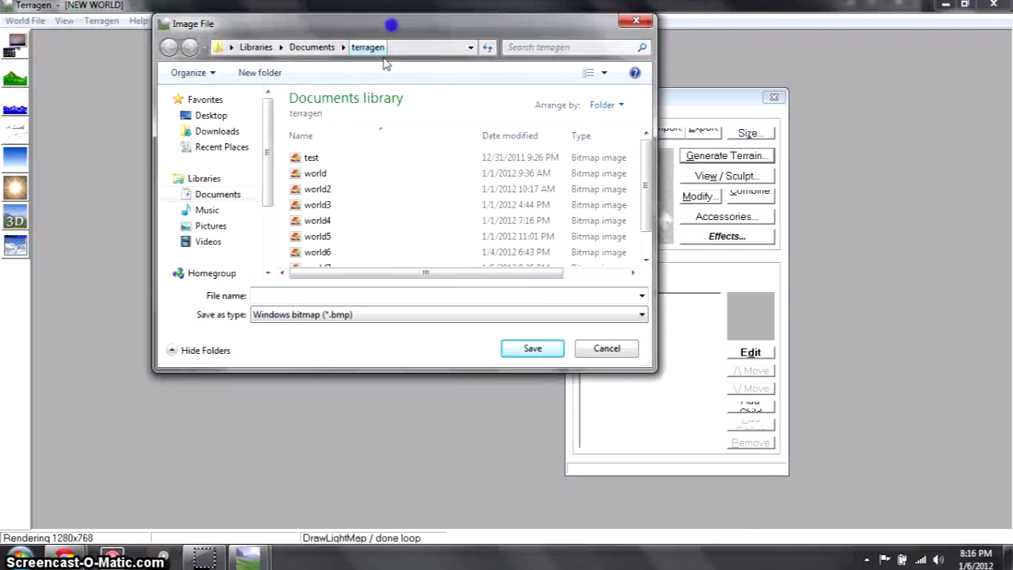
click(218, 194)
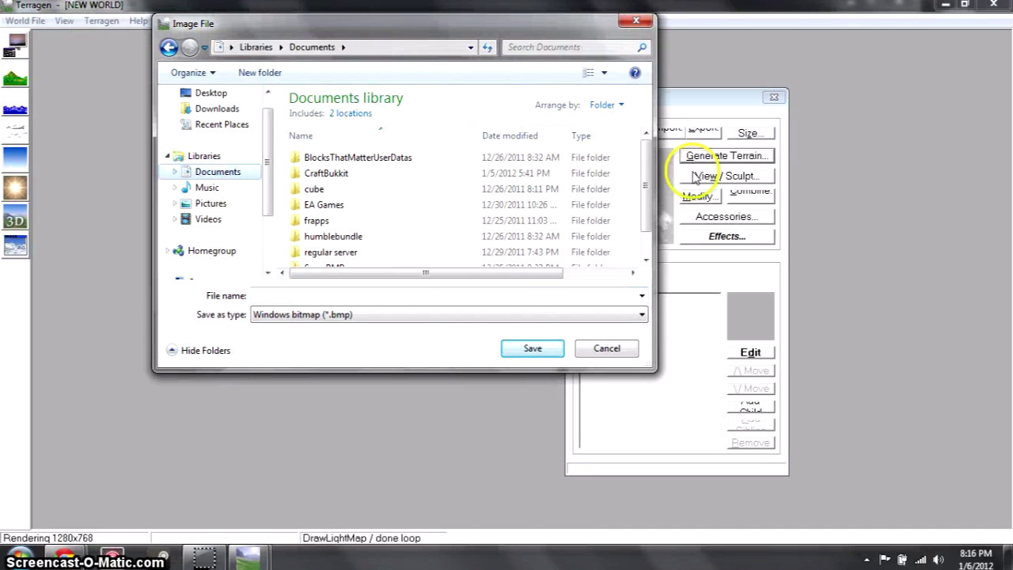
drag(645, 186, 646, 208)
double_click(364, 261)
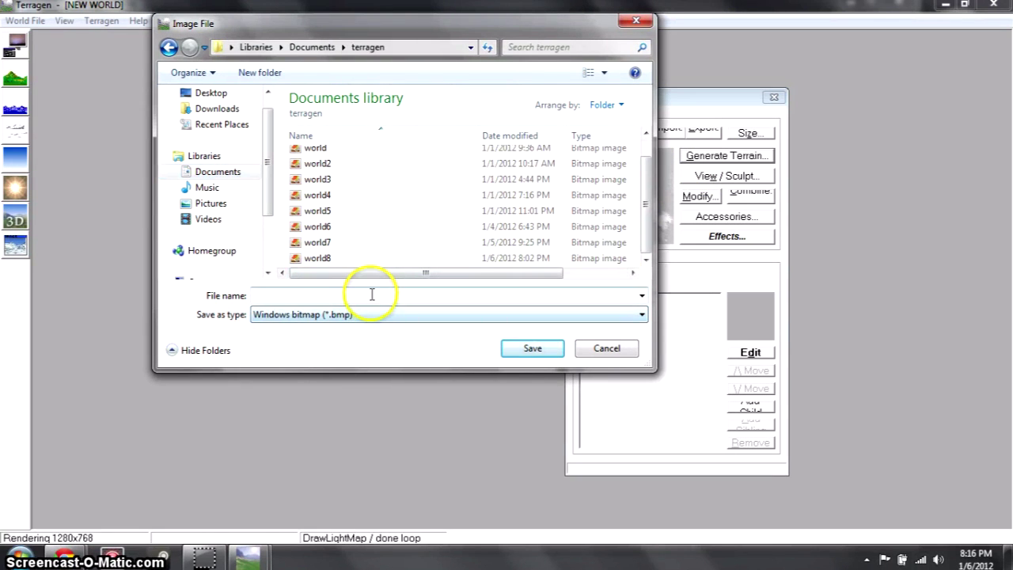
click(368, 294)
text(world)
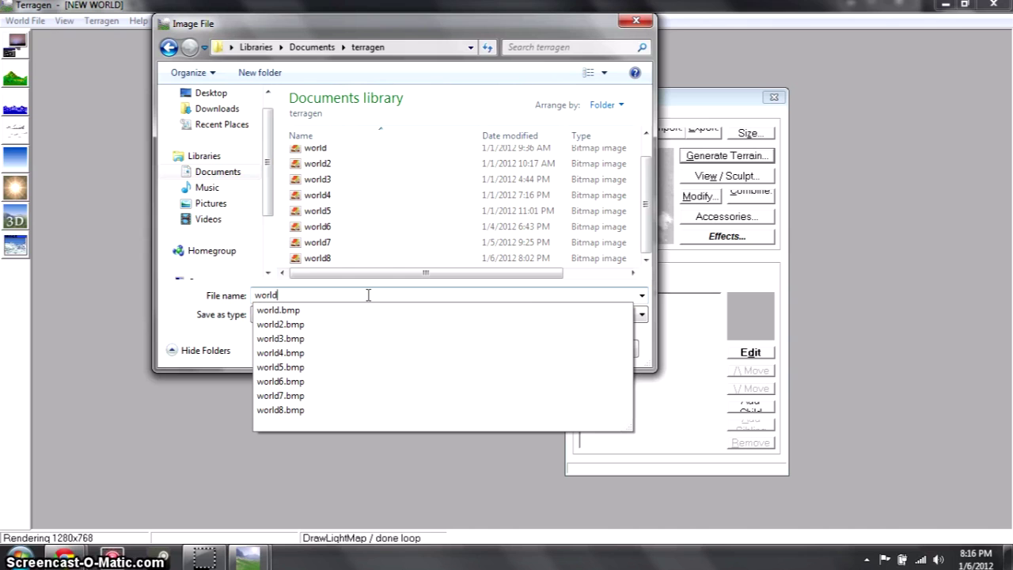
text(9)
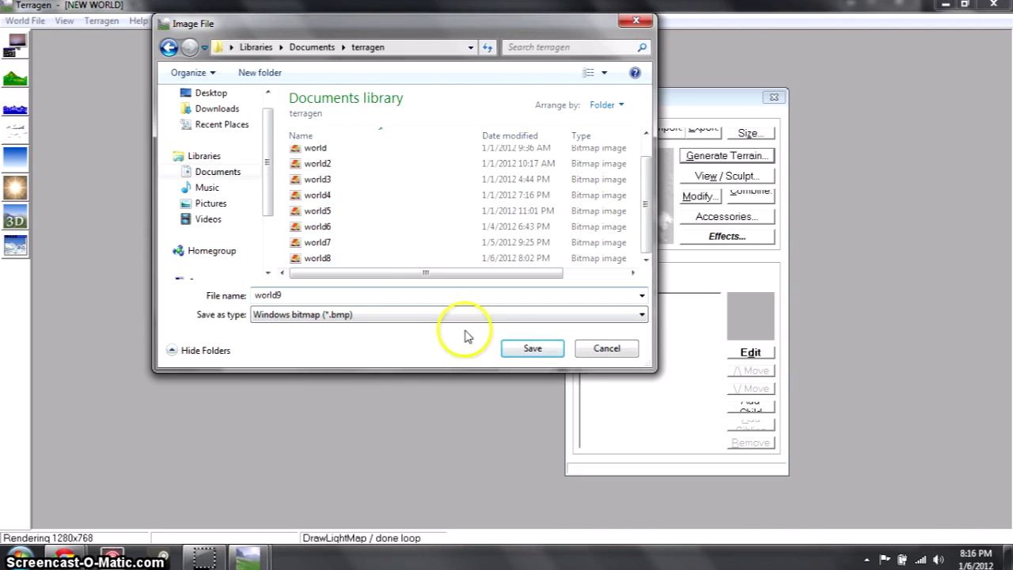
click(518, 349)
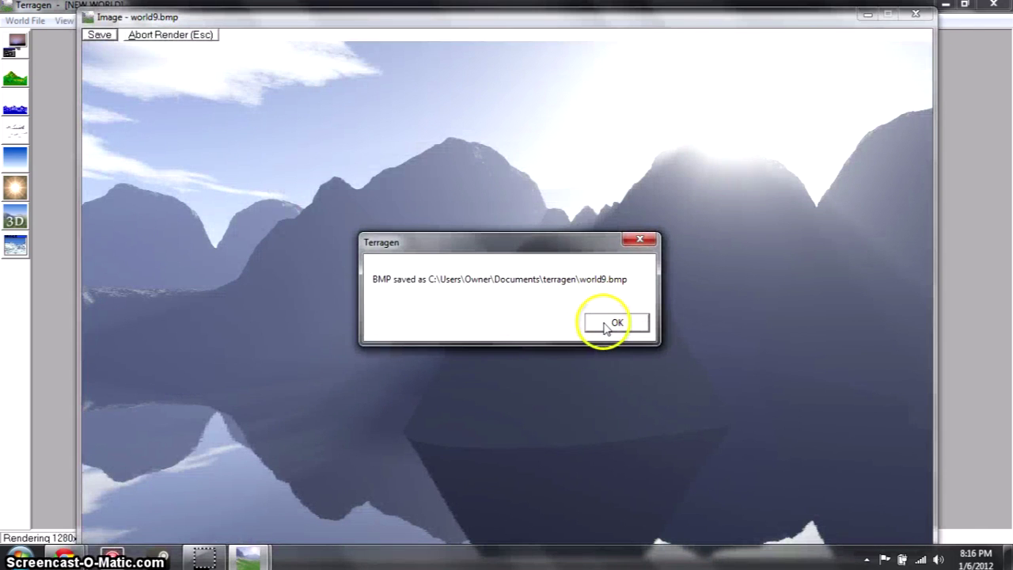
click(614, 321)
- Close the render window and exit Terragen Classic, confirming with Yes
click(916, 14)
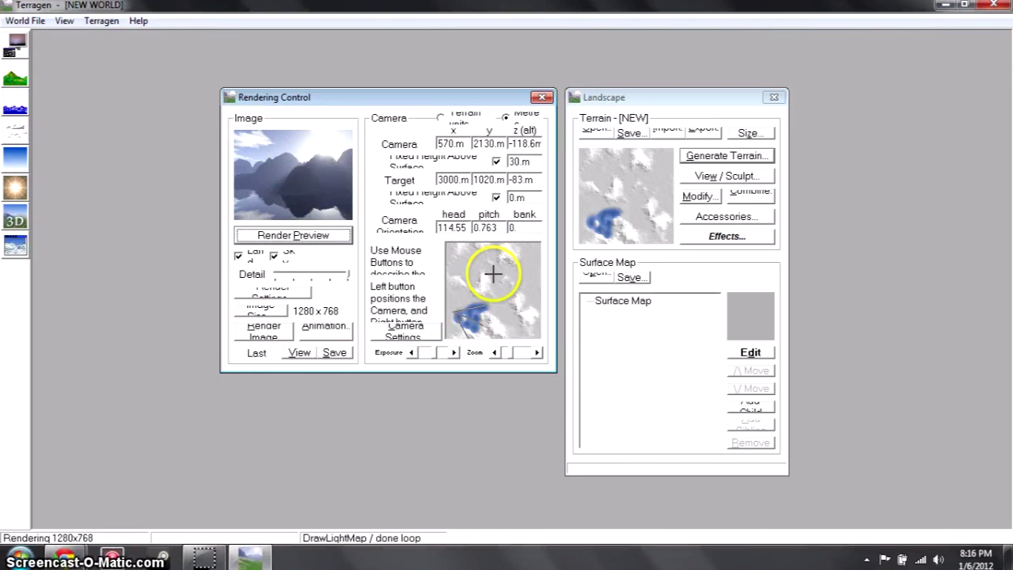
click(994, 6)
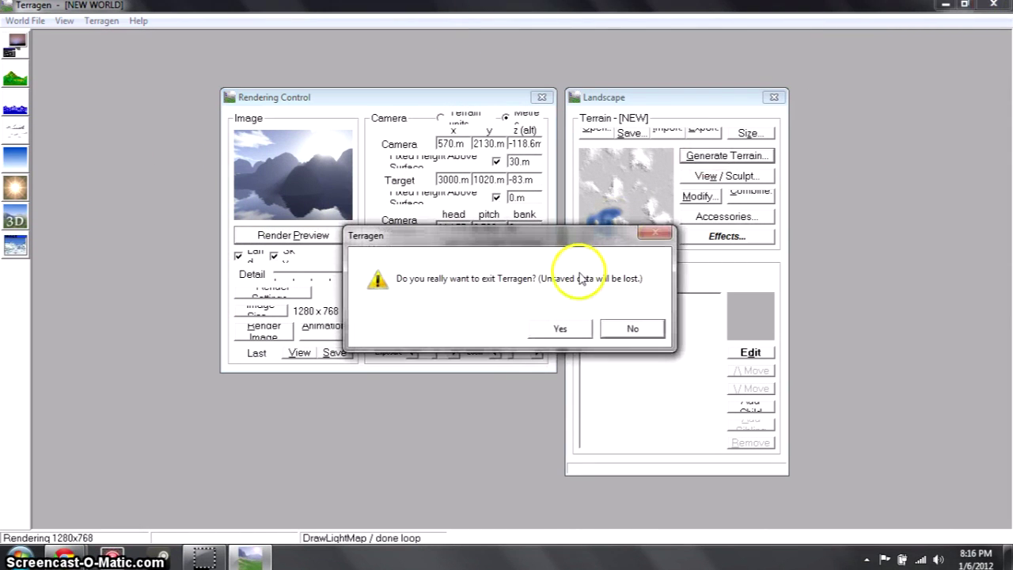
click(563, 328)
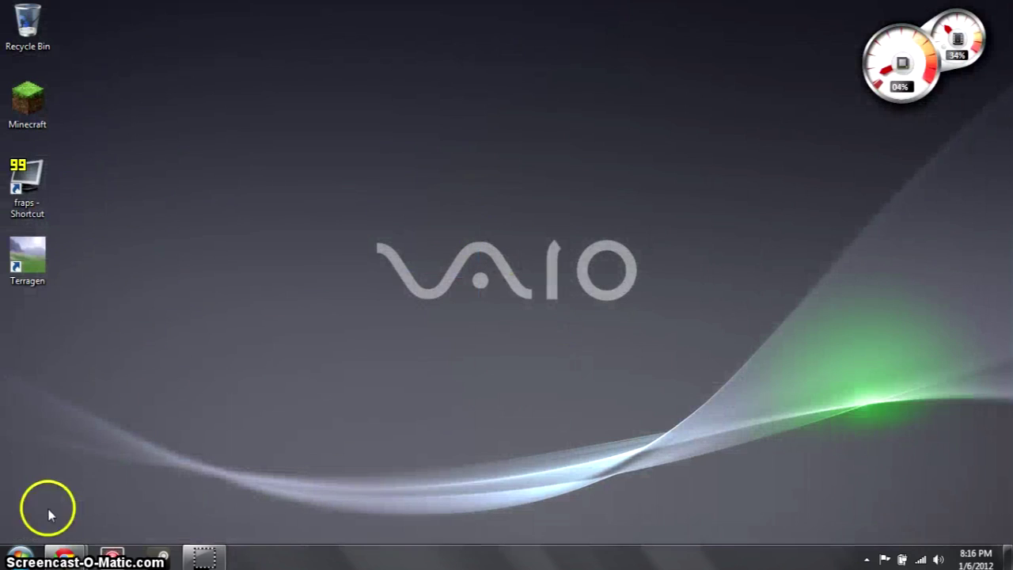
click(20, 557)
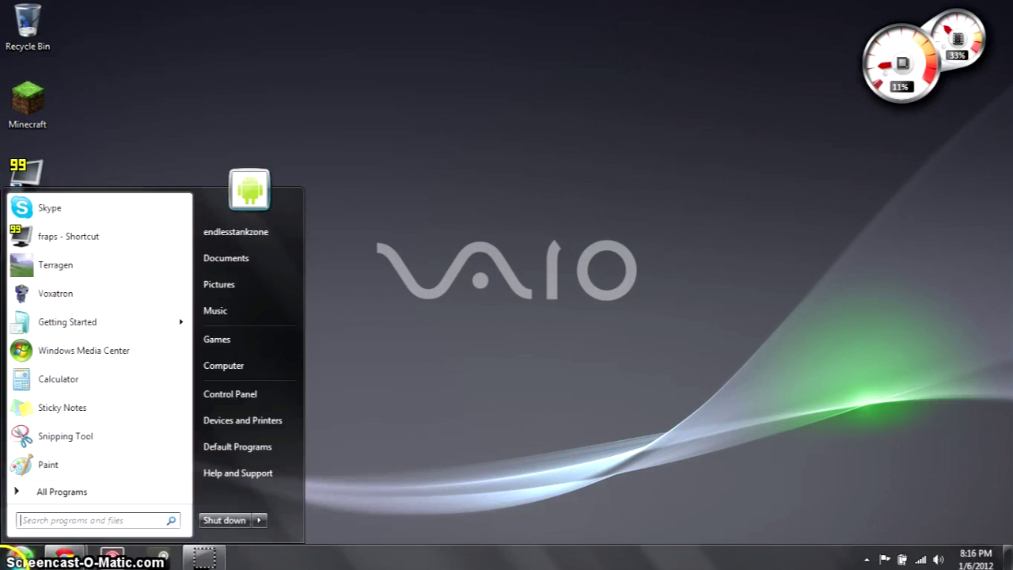
- Open world9 from the Documents terragen folder in Windows Photo Viewer
click(240, 271)
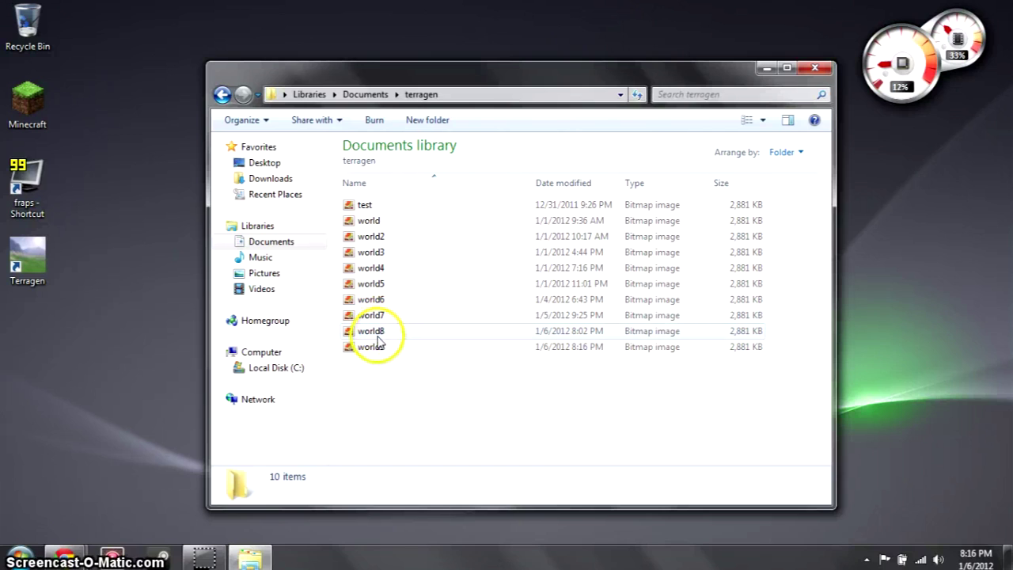
double_click(378, 348)
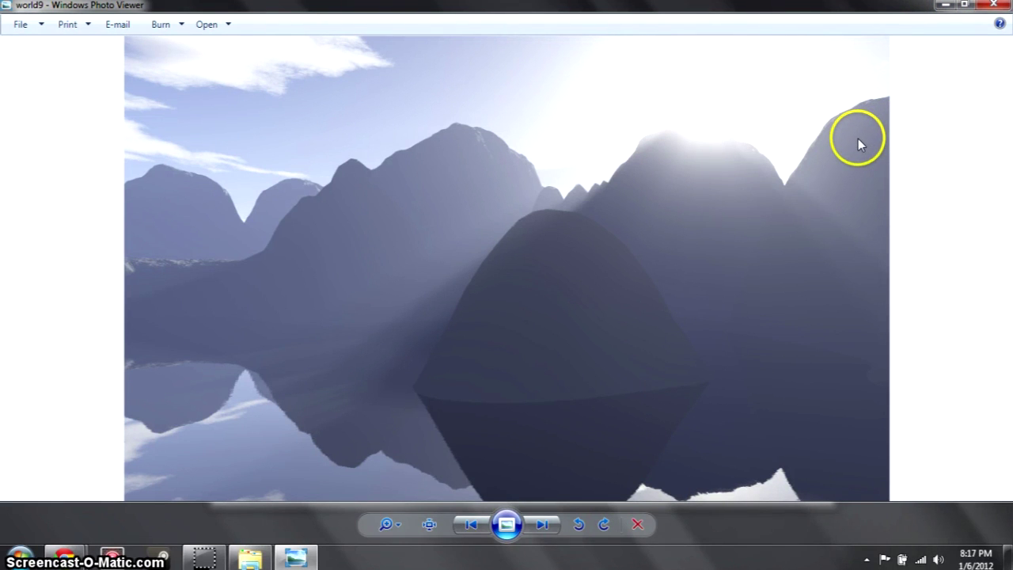
click(818, 183)
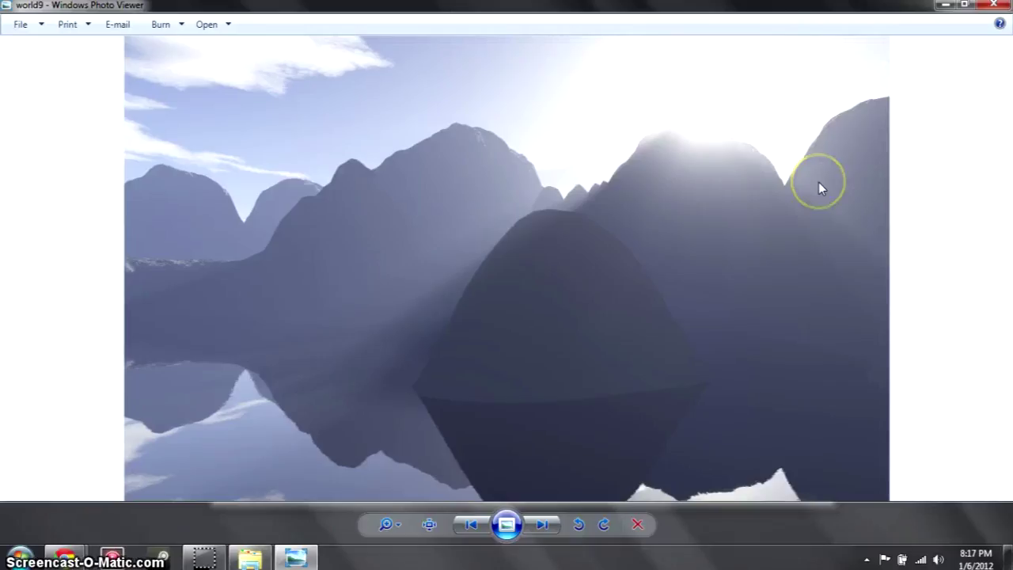